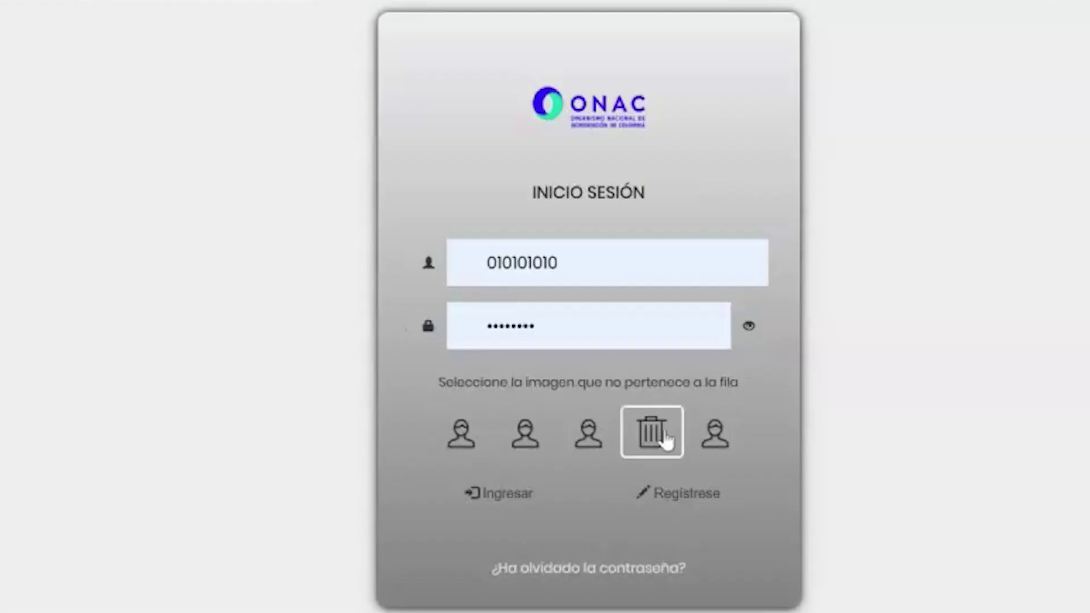
Step: Pick the image that does not belong to the row, log in with the prefilled credentials, and dismiss the informational message
left_click(654, 436)
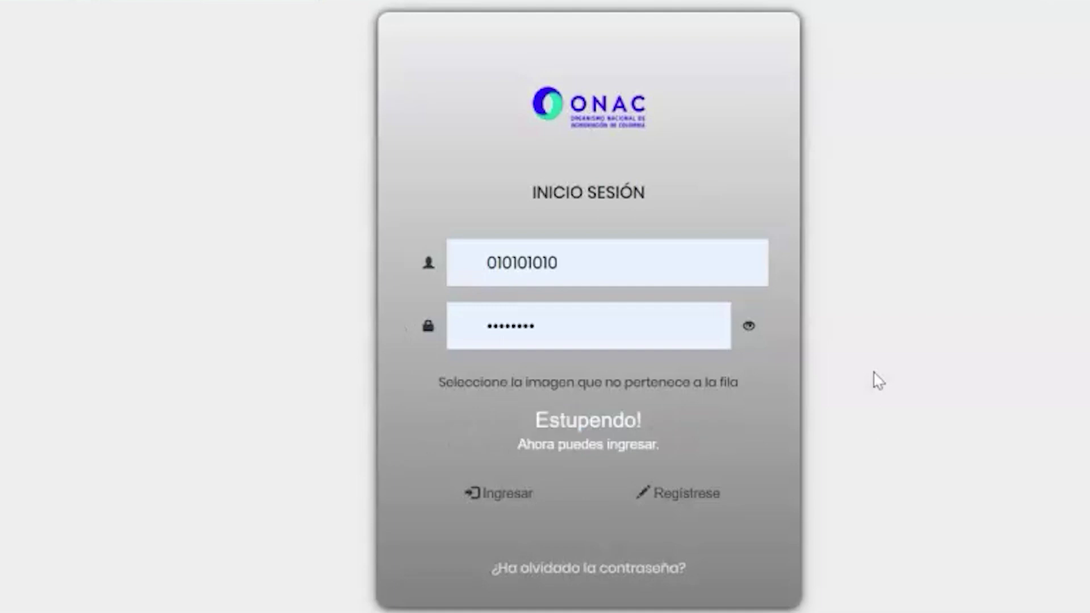
scroll(651, 414, "down", 1)
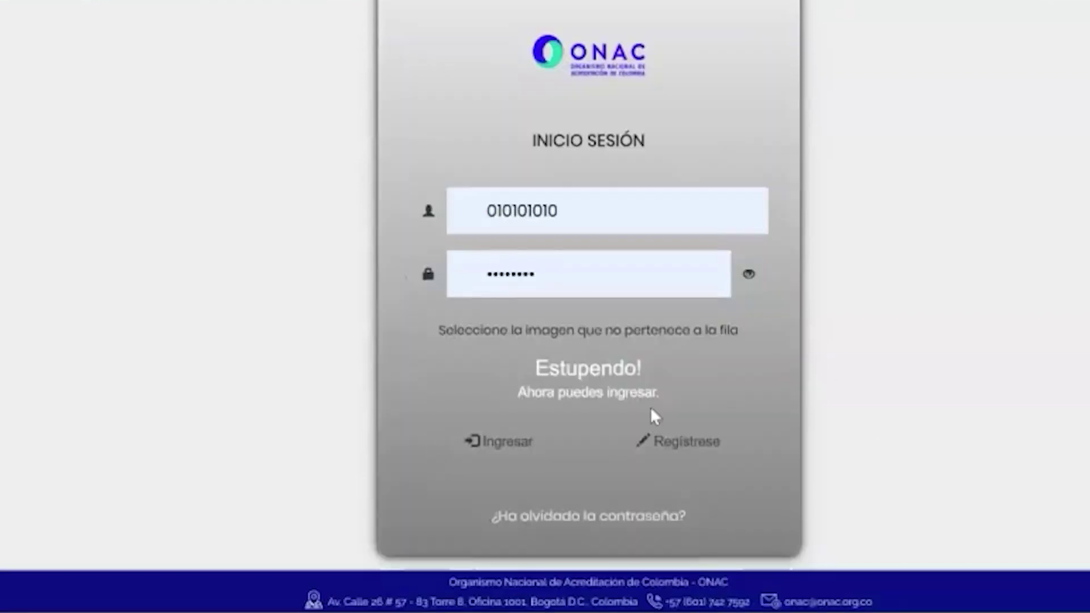
left_click(512, 454)
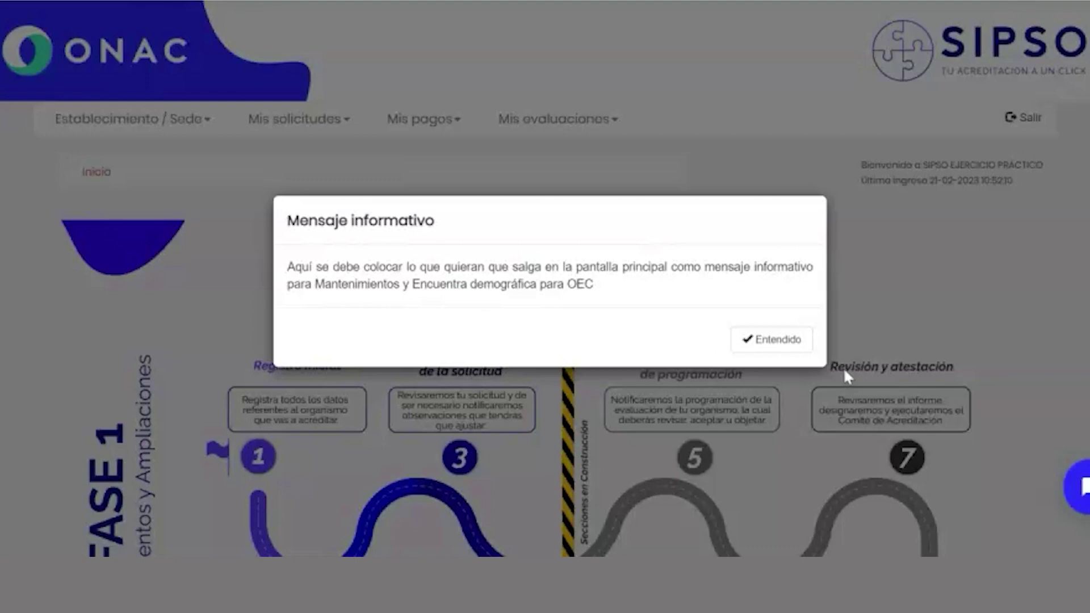
left_click(801, 344)
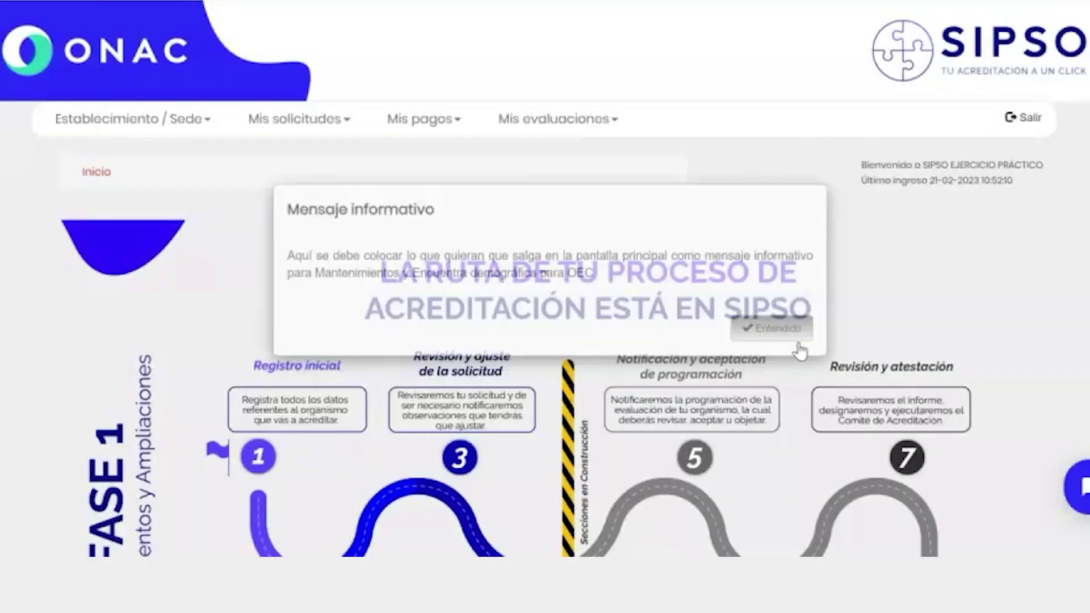
scroll(609, 308, "down", 2)
scroll(268, 44, "up", 2)
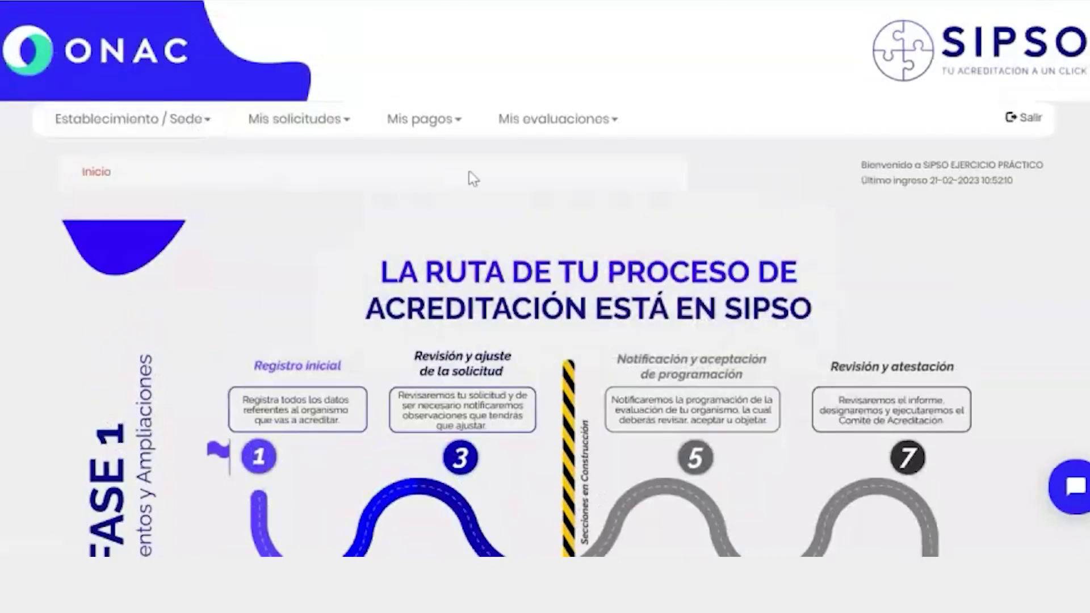
Step: Download the invoice for the EVALUACIÓN DE SEGUIMIENTO payment from payment administration and review the PDF before closing it
left_click(446, 136)
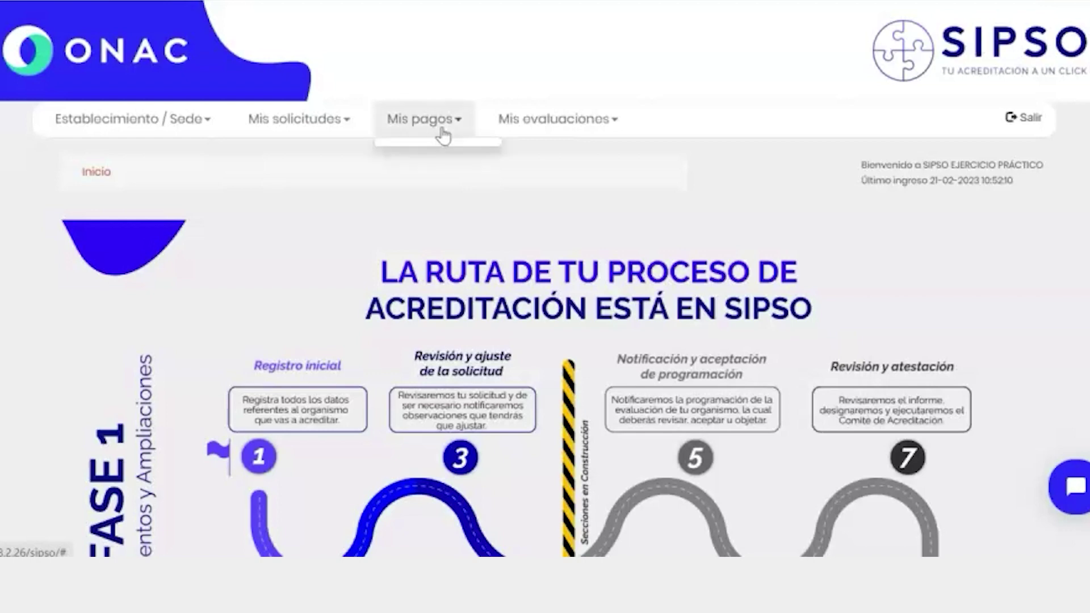
left_click(445, 169)
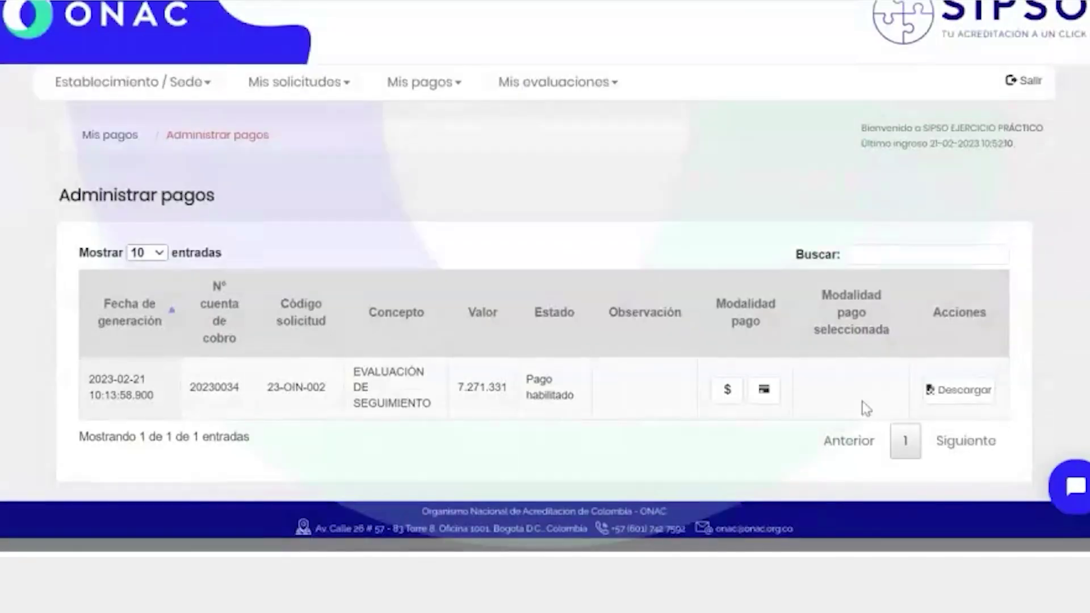
left_click(997, 390)
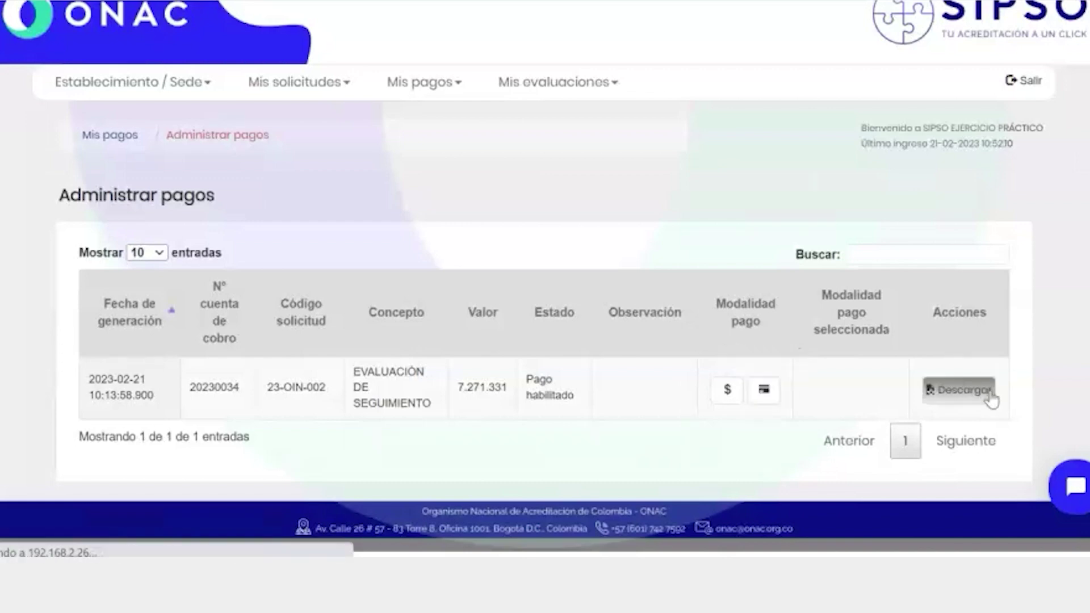
left_click(24, 530)
scroll(591, 274, "down", 5)
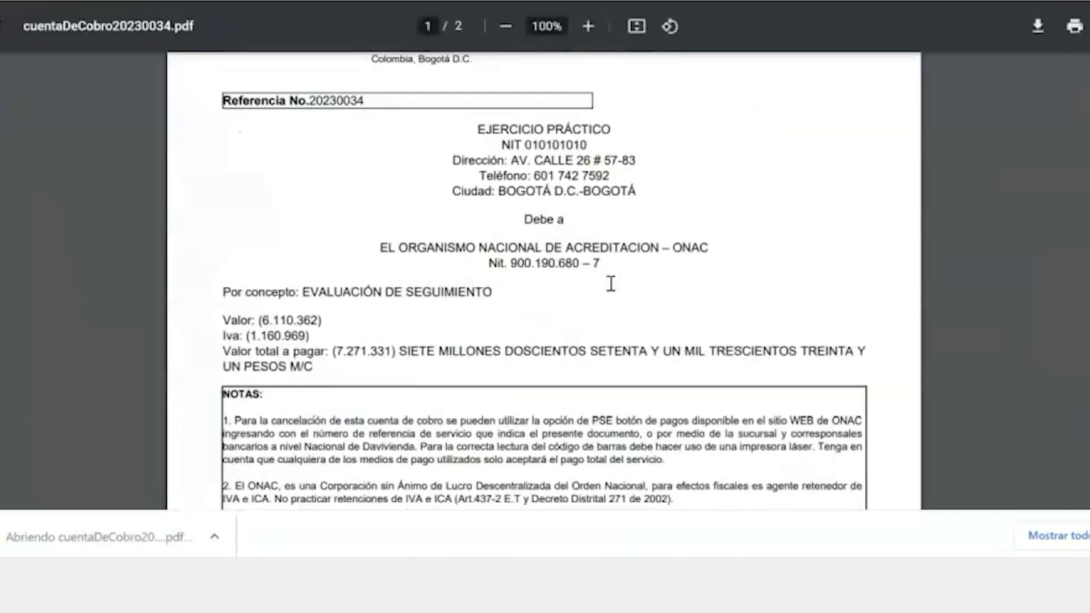
key("ctrl+w")
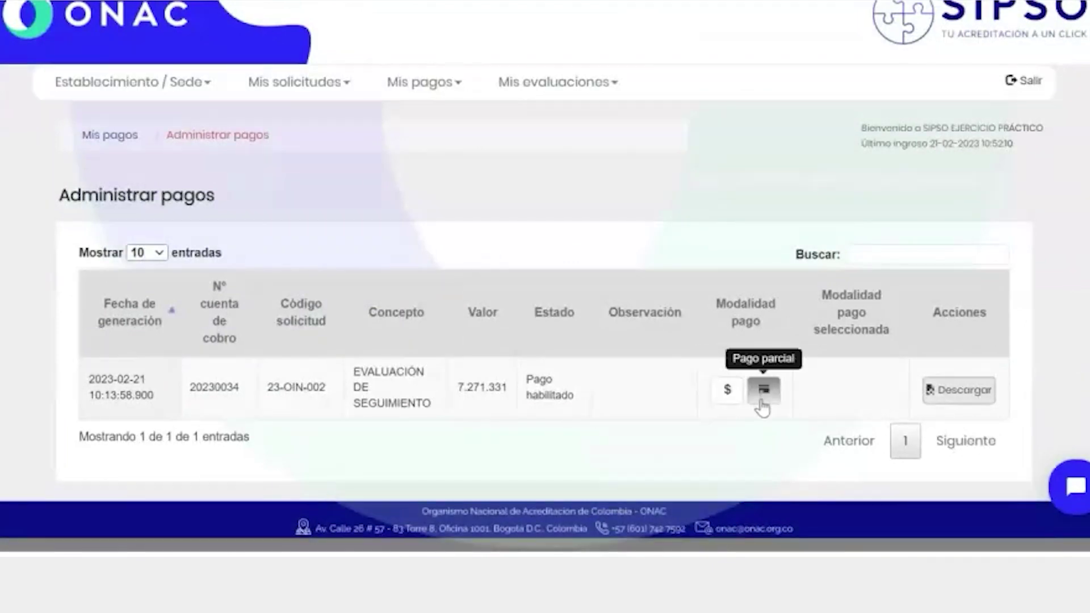
Step: Select the total payment modality for the EVALUACIÓN DE SEGUIMIENTO payment and upload its payment receipt, confirming both
left_click(734, 400)
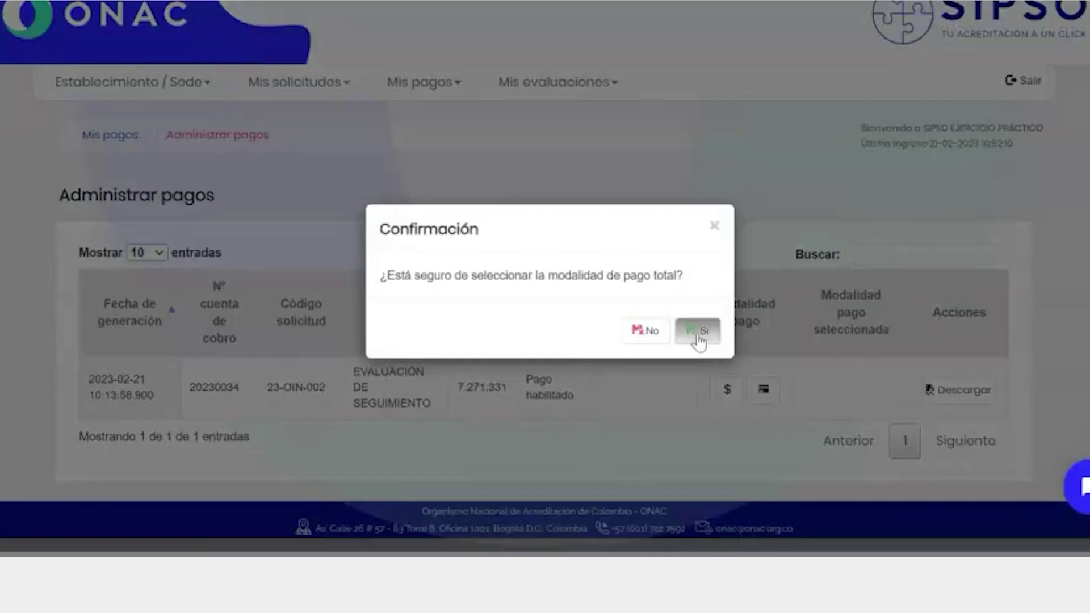
left_click(700, 336)
scroll(706, 341, "down", 1)
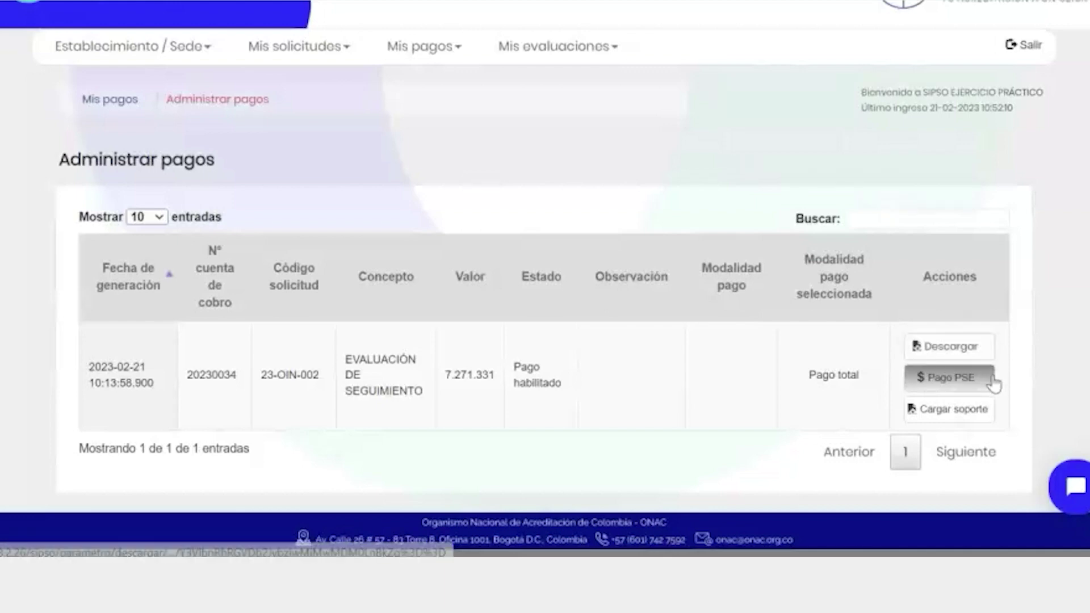
left_click(972, 418)
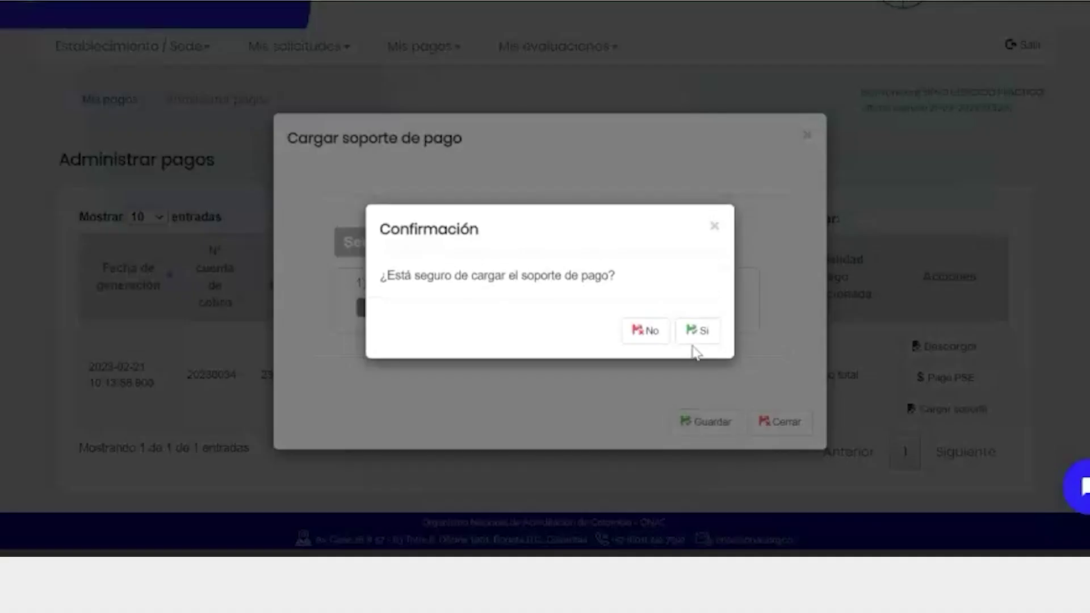
left_click(693, 334)
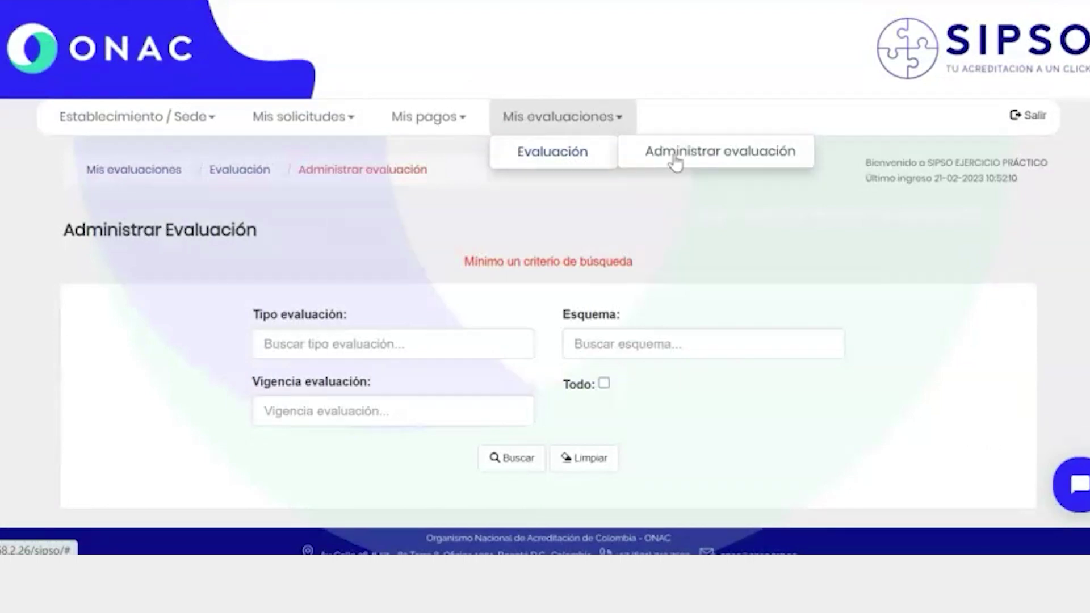
Step: Open evaluation administration and search for evaluations with the Todo criterion enabled
left_click(748, 156)
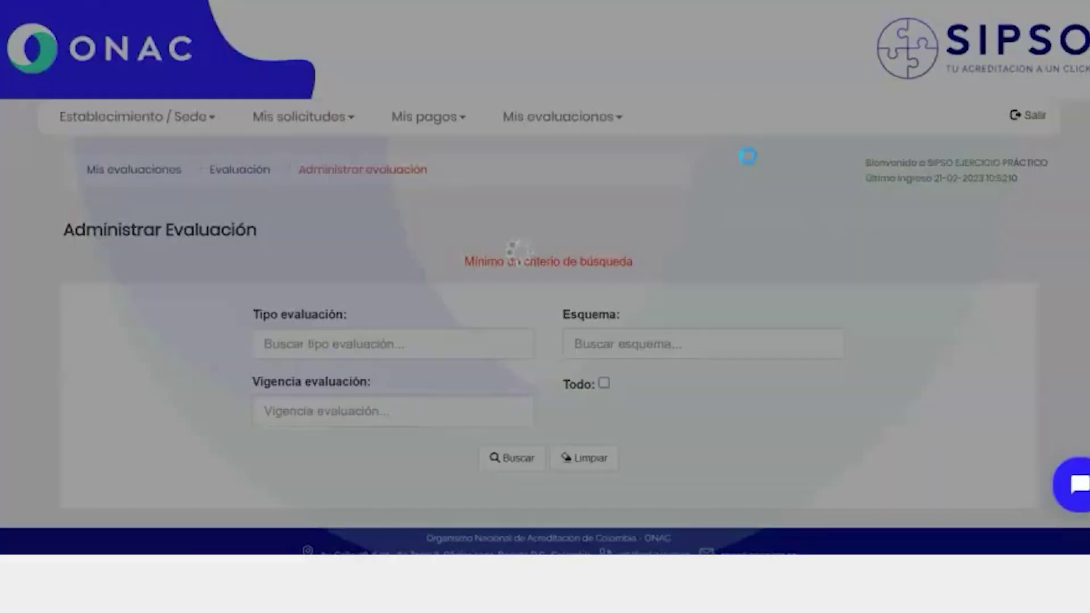
scroll(748, 157, "down", 1)
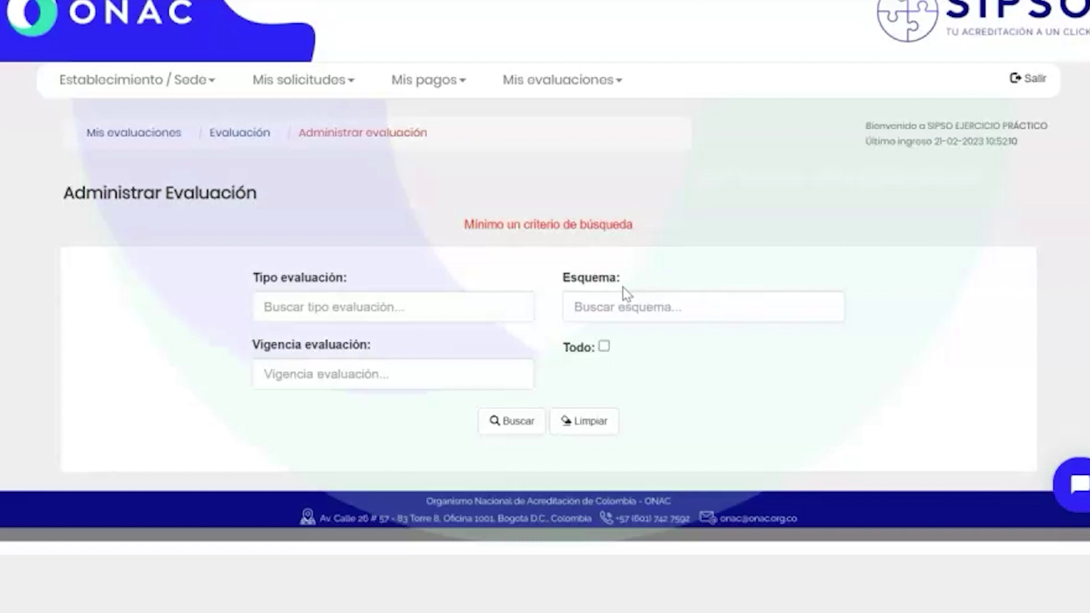
left_click(604, 346)
left_click(523, 420)
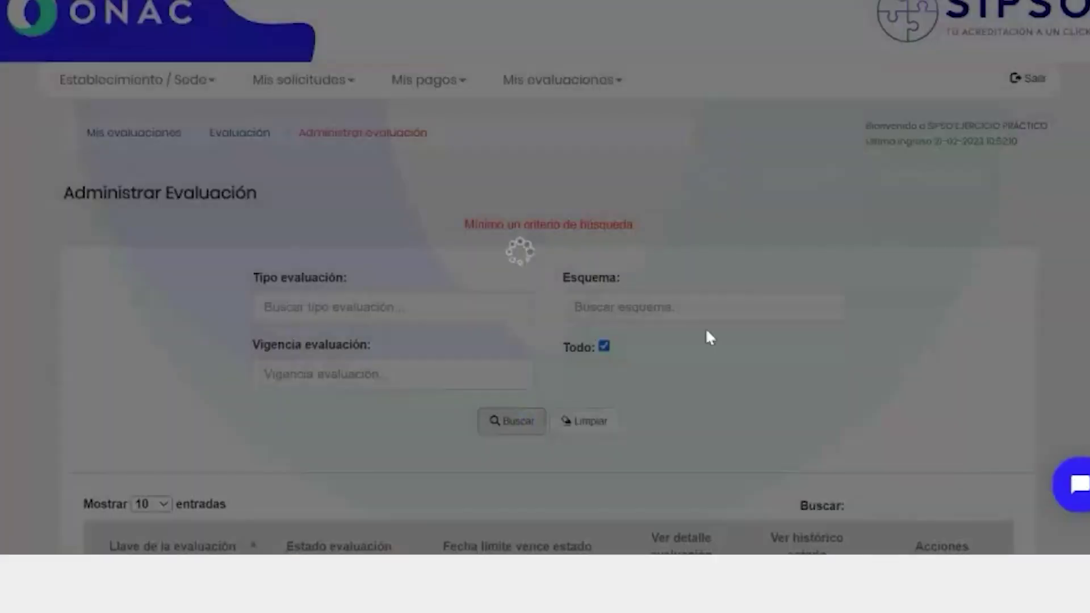
scroll(732, 318, "down", 2)
scroll(754, 311, "down", 3)
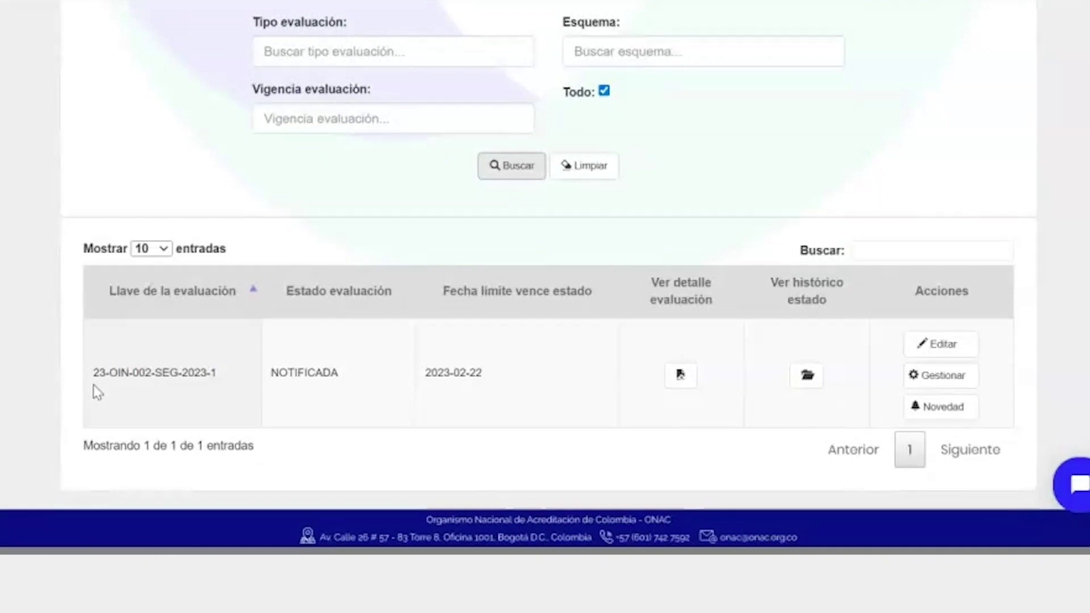
Step: Check the key, status and expiry date of the listed evaluation
left_click(219, 382)
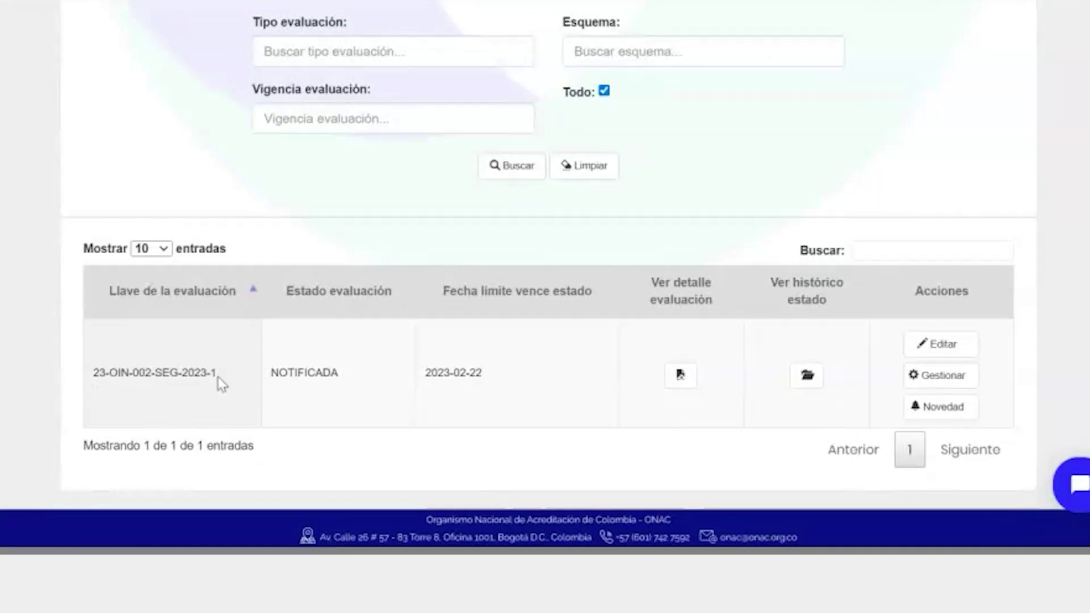
left_click_drag(338, 376, 274, 379)
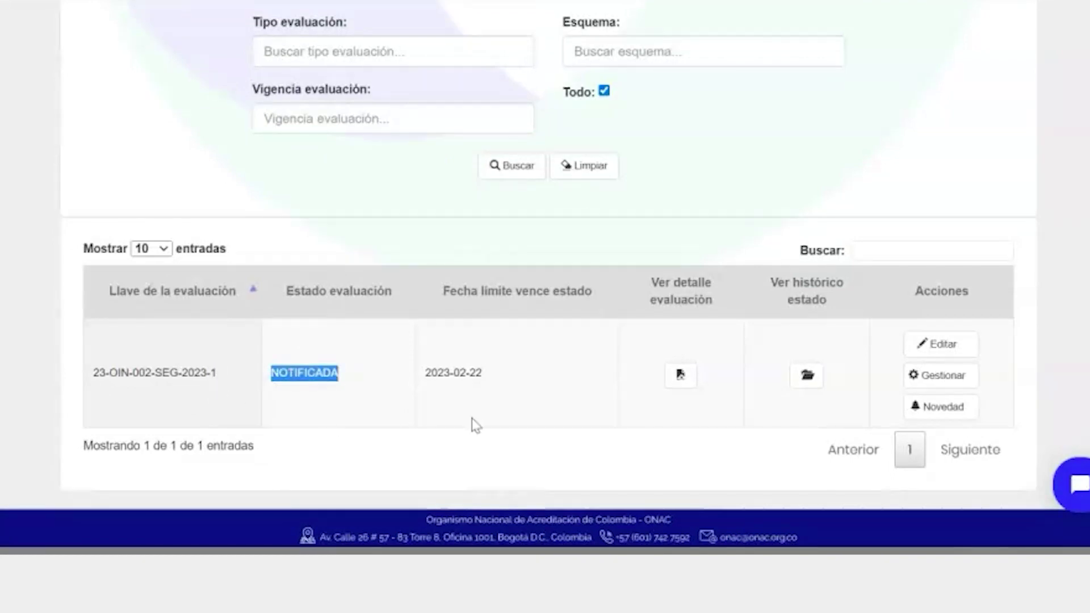
left_click(526, 404)
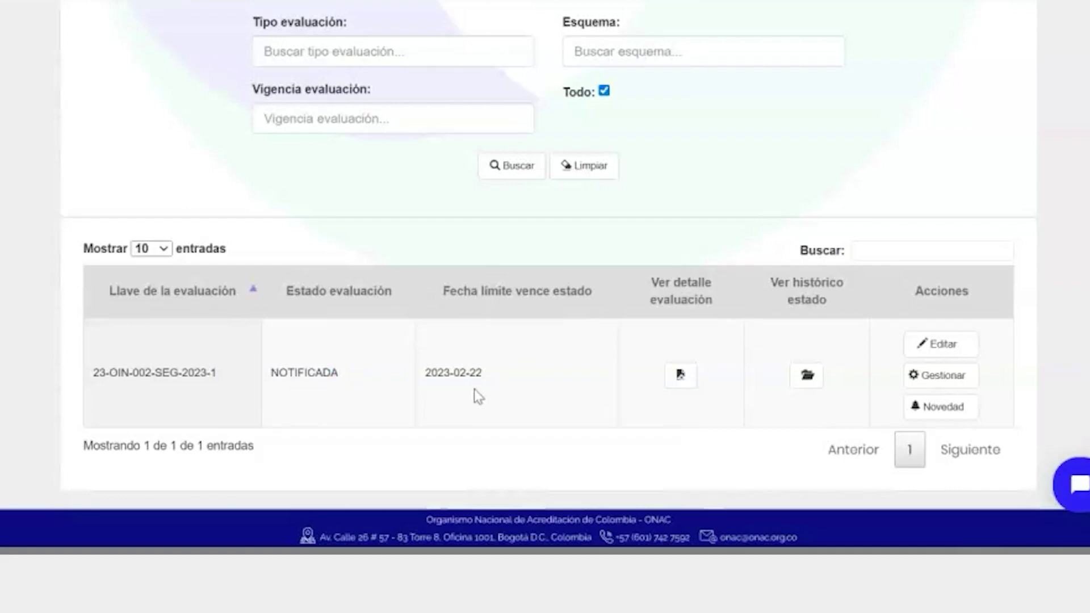
Step: Open the evaluation's detail and review the applicant OEC information and the requested accreditation scope sections
left_click(690, 383)
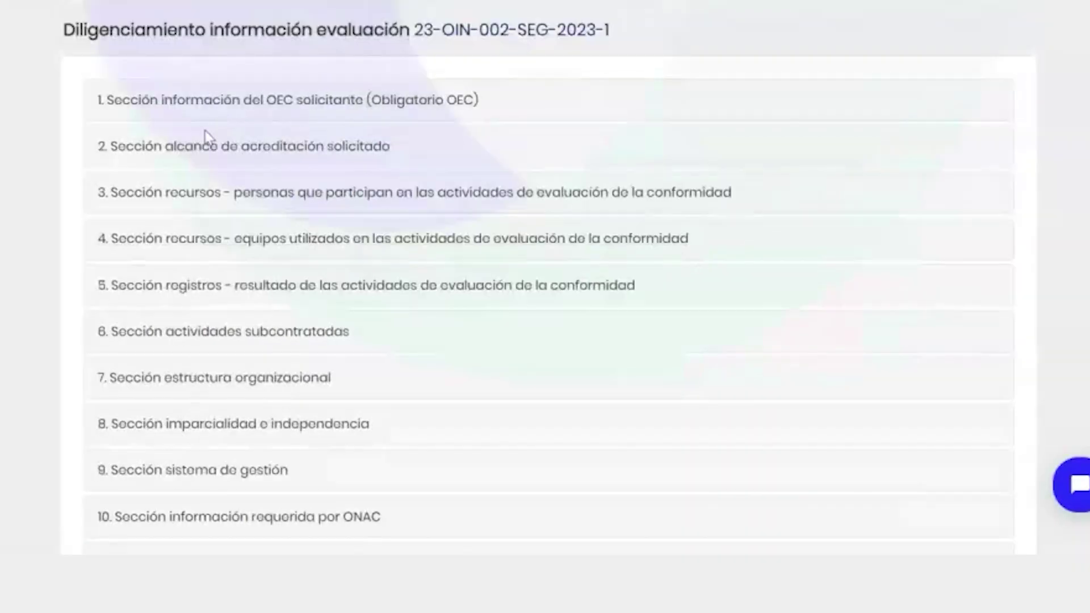
left_click(205, 103)
scroll(222, 187, "down", 5)
scroll(221, 188, "down", 10)
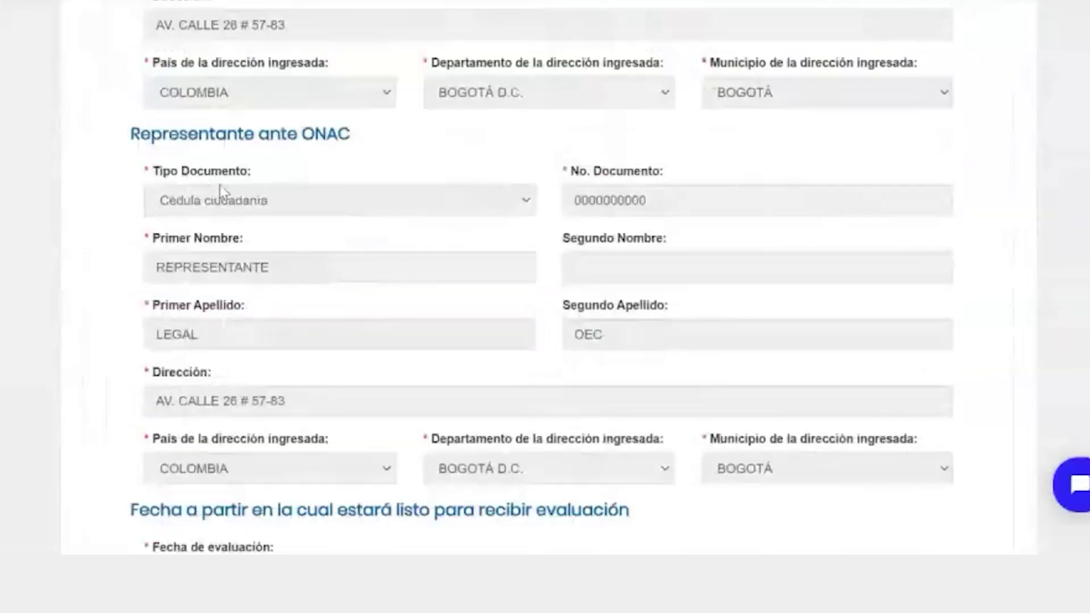
left_click(224, 236)
scroll(238, 248, "down", 2)
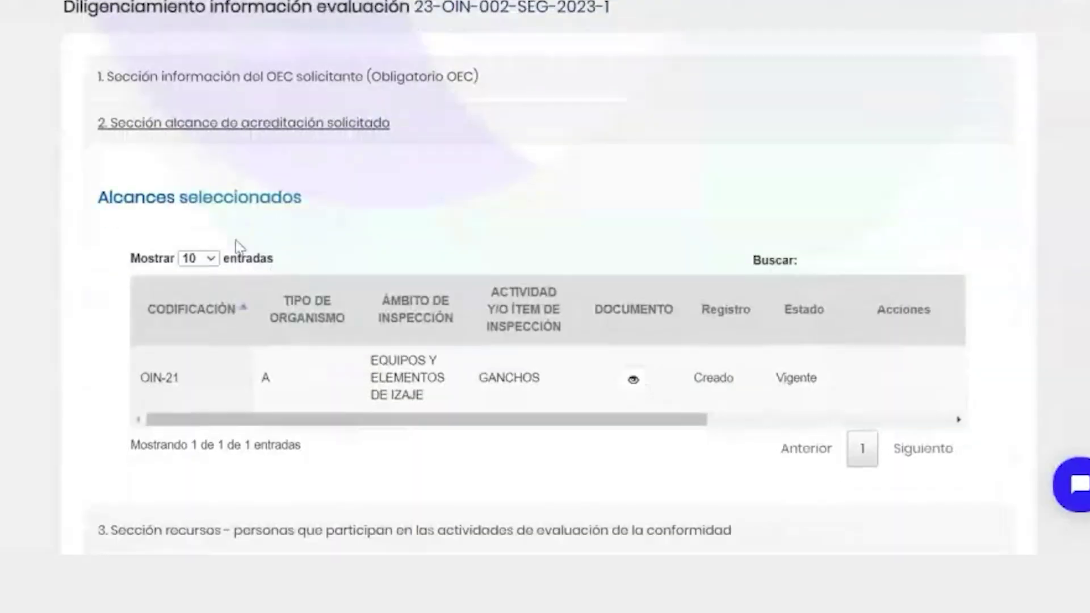
scroll(635, 418, "down", 10)
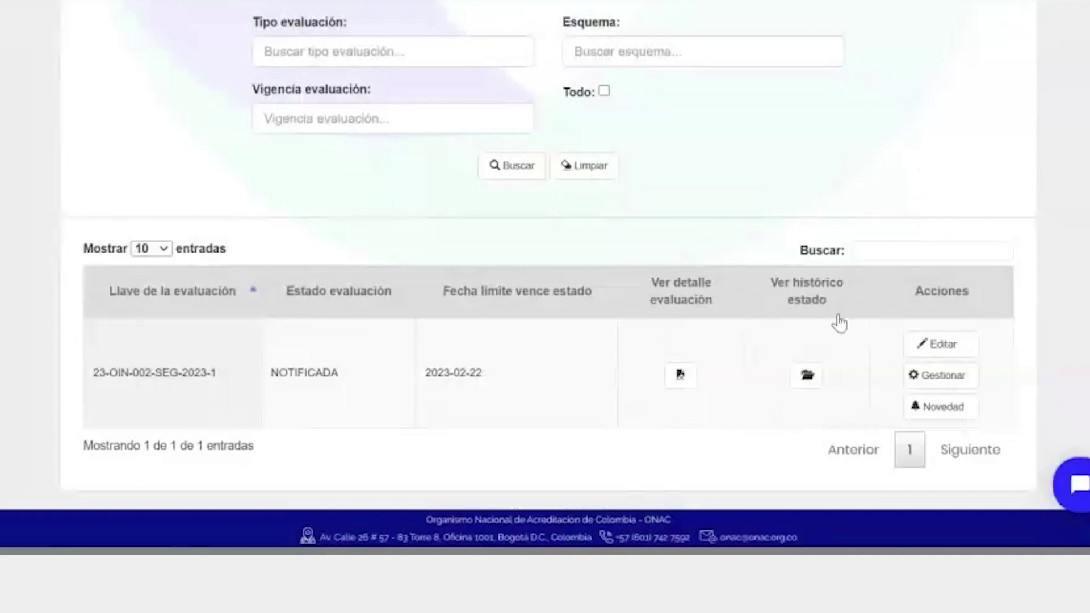
Step: Open the evaluation's status history, sort it by status creation date, download the latest NOTIFICADA document, and return to the evaluation list
left_click(811, 383)
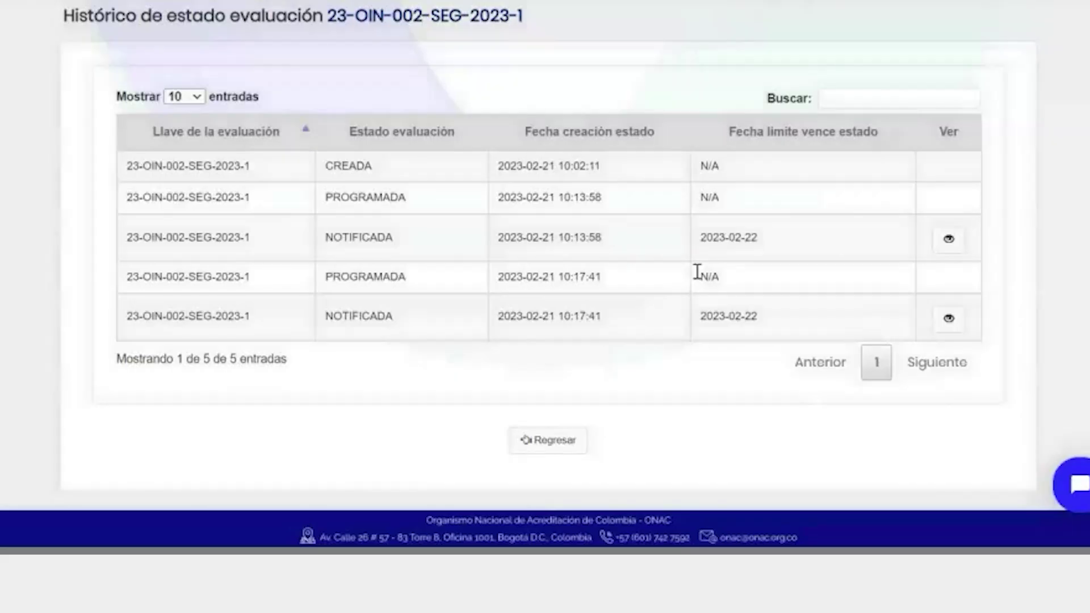
scroll(681, 267, "up", 2)
scroll(626, 179, "down", 2)
left_click(615, 132)
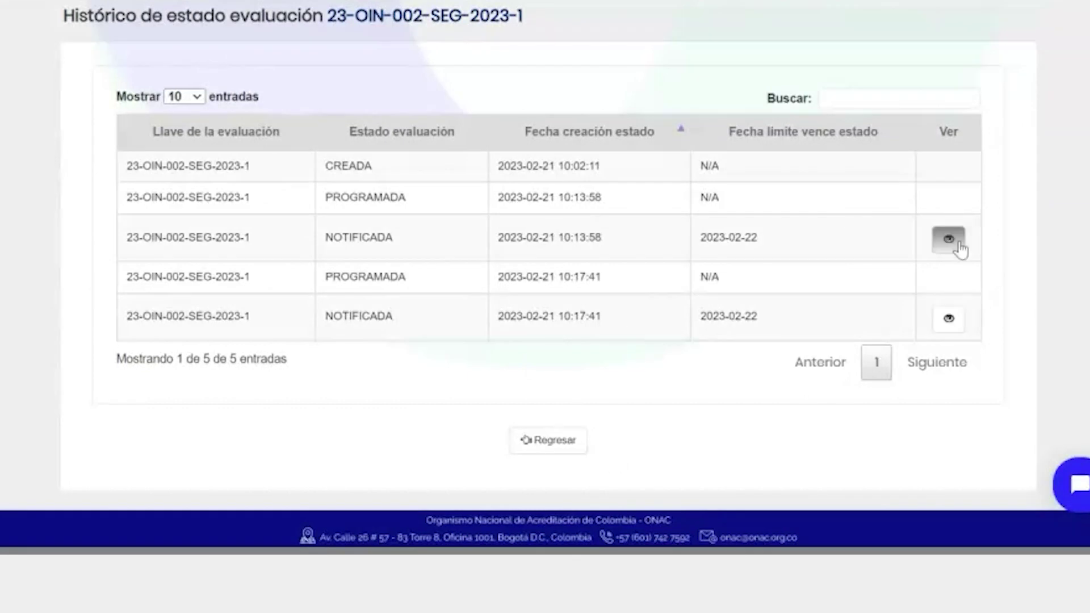
left_click(962, 324)
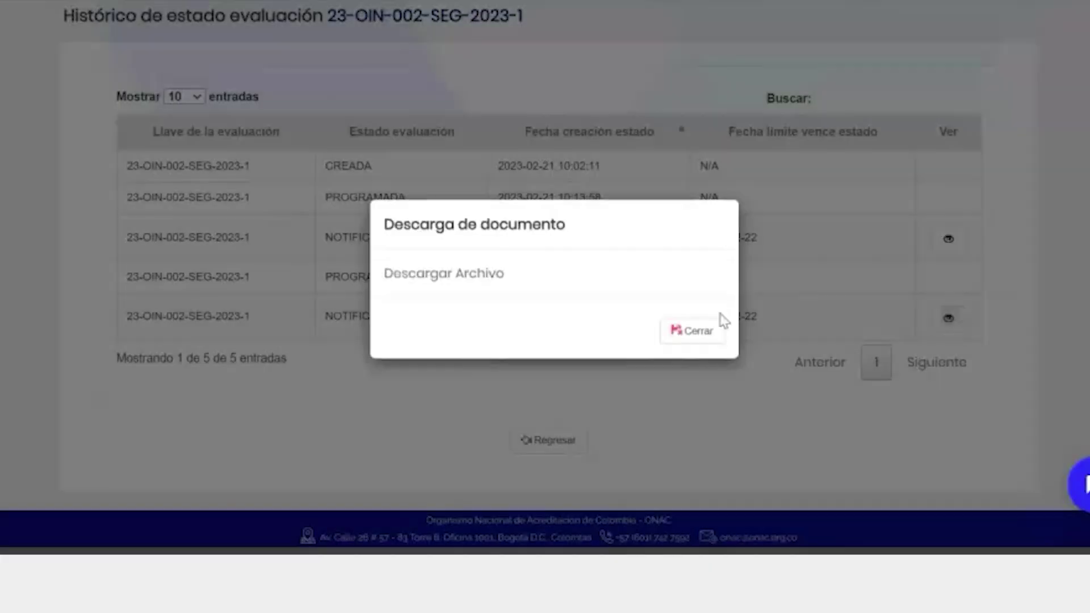
left_click(477, 277)
left_click(691, 304)
left_click(548, 440)
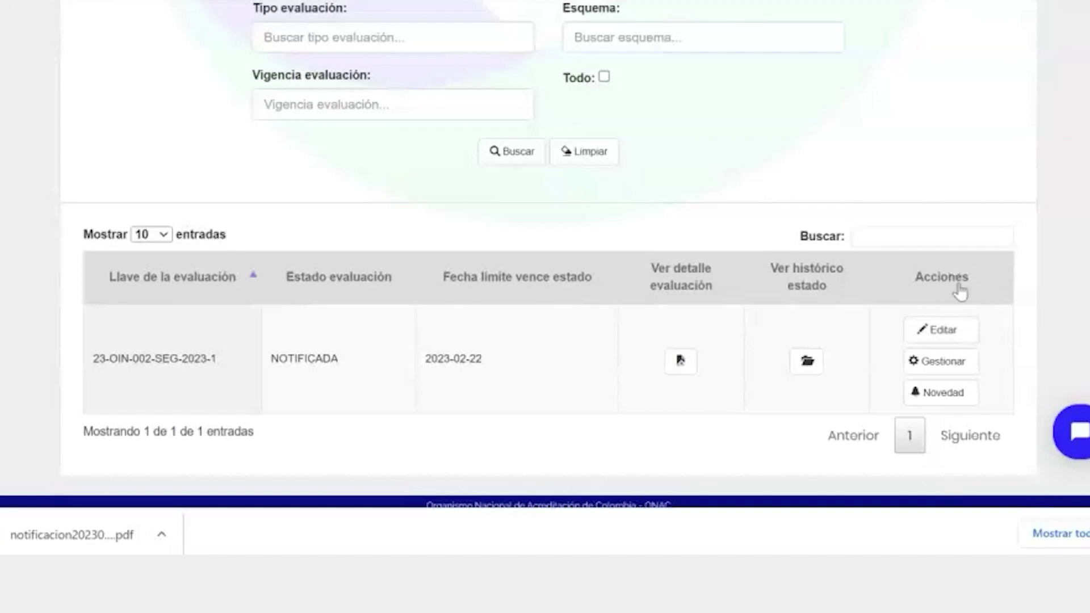
Step: Open the evaluation for management and review the notified stages, dates, sites and available response options
left_click(972, 371)
scroll(547, 335, "up", 3)
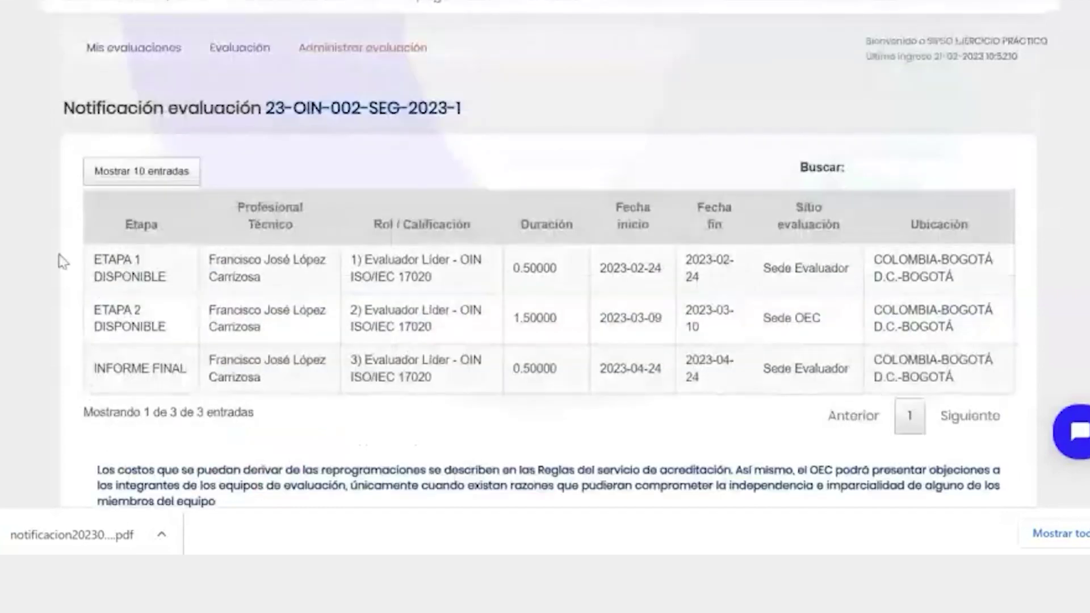
scroll(62, 261, "down", 2)
scroll(67, 261, "down", 4)
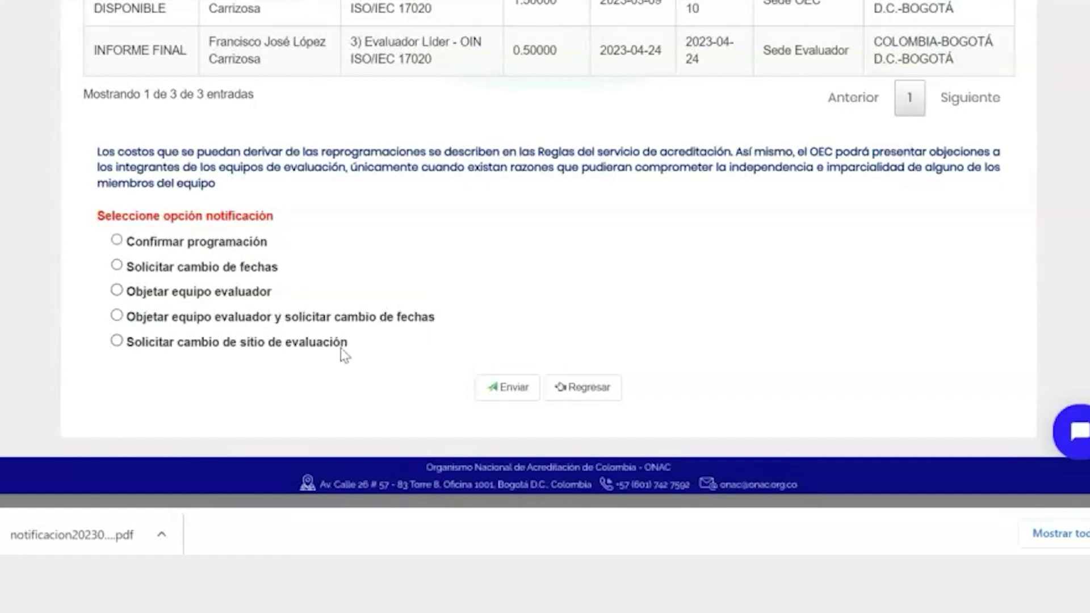
Step: Try Solicitar cambio de fechas as the notification response and go to its file and Observación fields
left_click(237, 277)
scroll(366, 285, "down", 1)
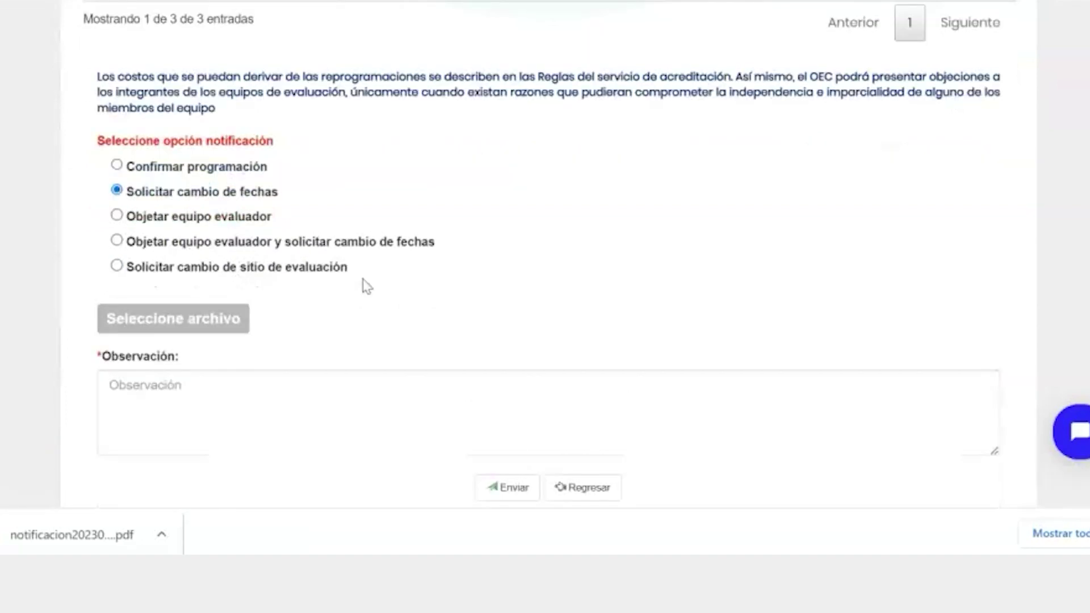
scroll(366, 285, "down", 1)
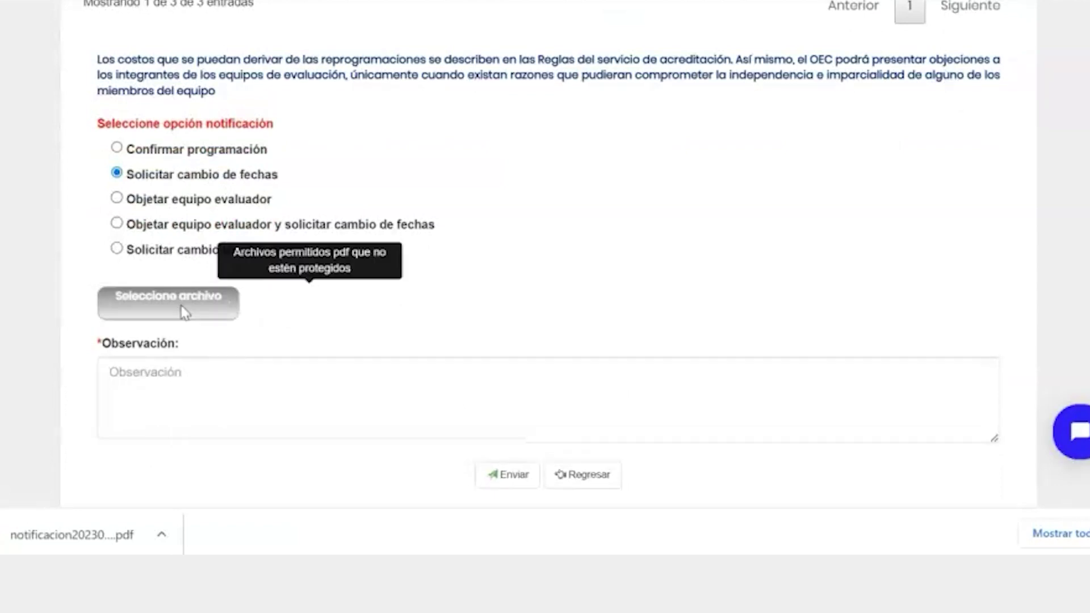
left_click(271, 389)
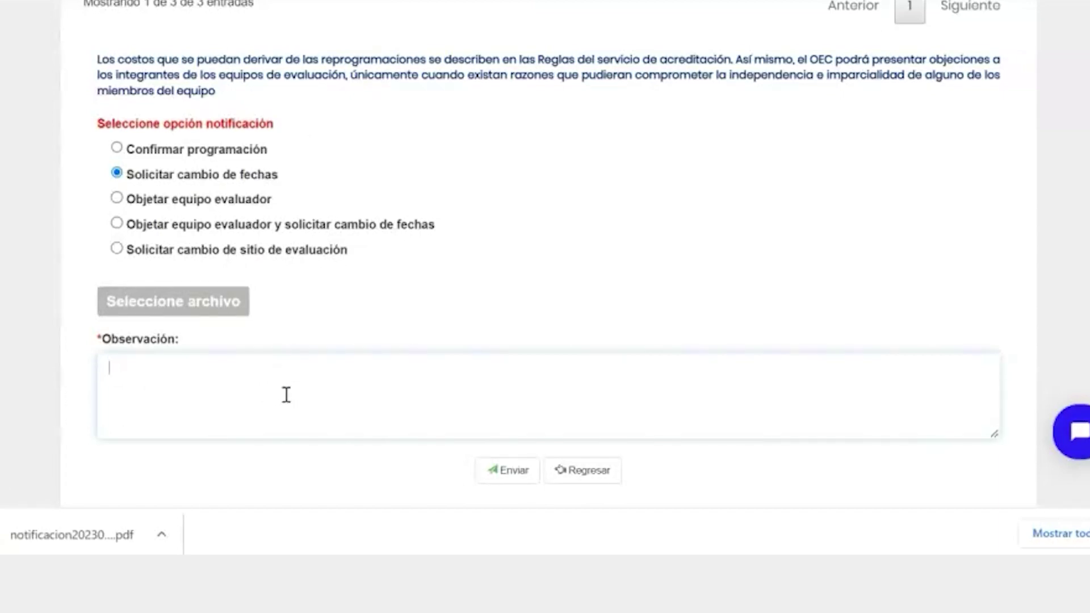
Step: Choose Confirmar programación as the notification response and submit it to ONAC, accepting the confirmation and result notices
left_click(116, 149)
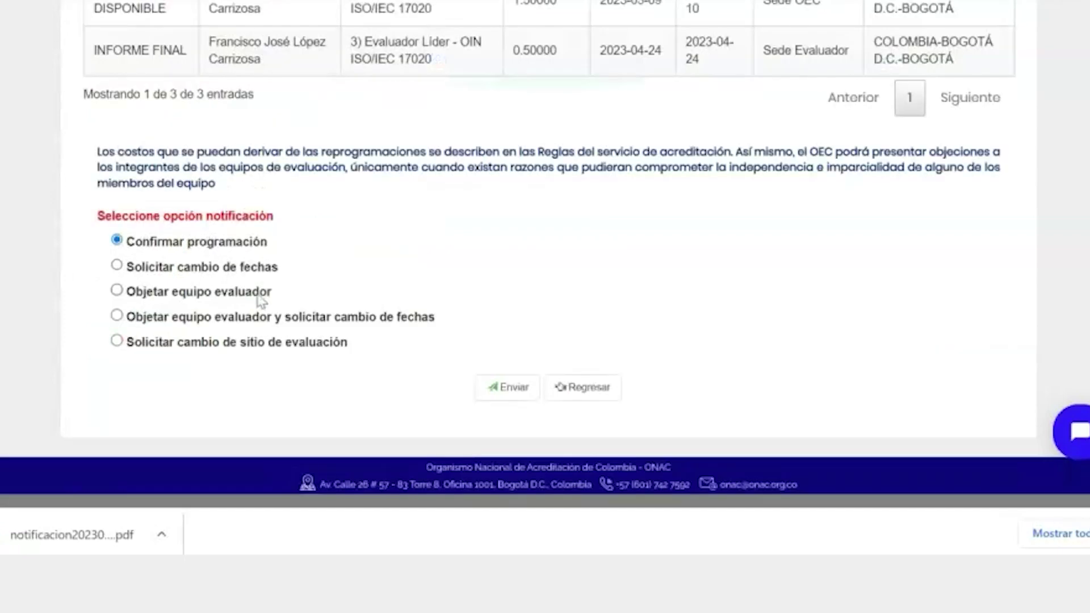
scroll(255, 190, "up", 2)
scroll(462, 299, "down", 2)
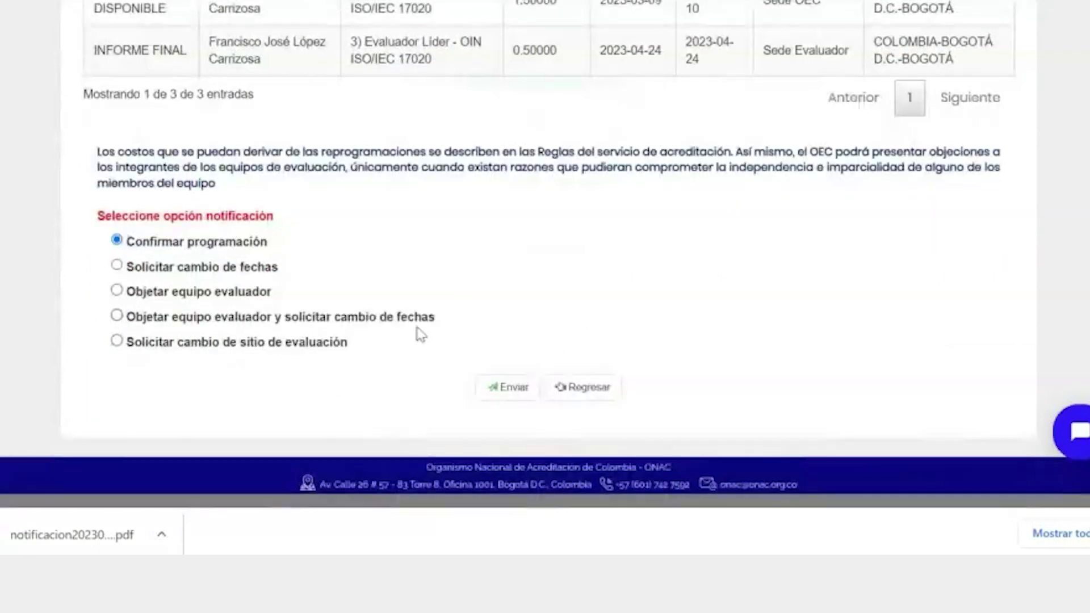
left_click(519, 397)
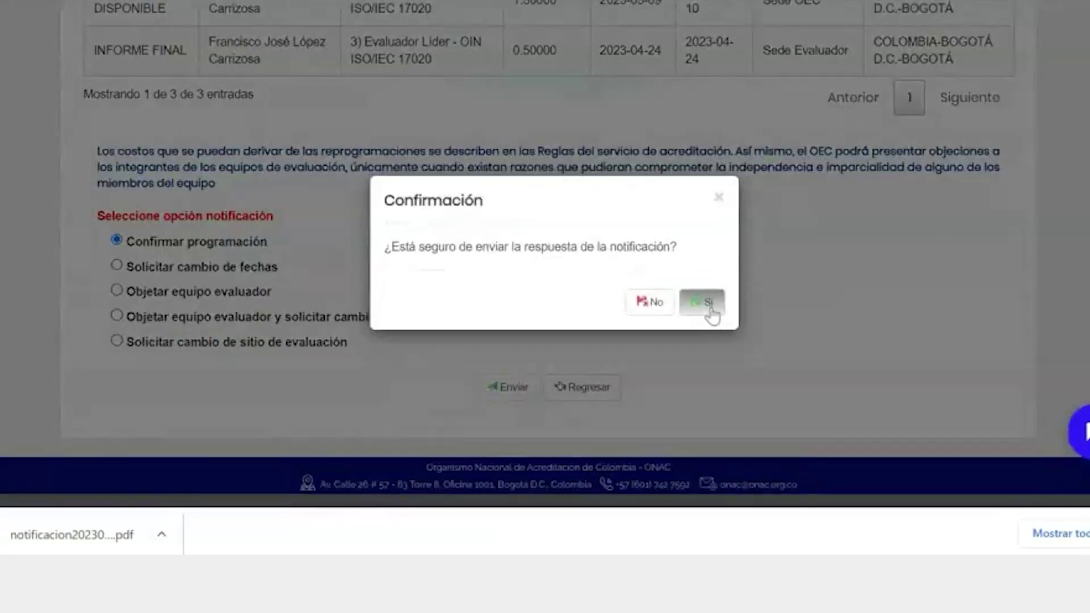
left_click(709, 309)
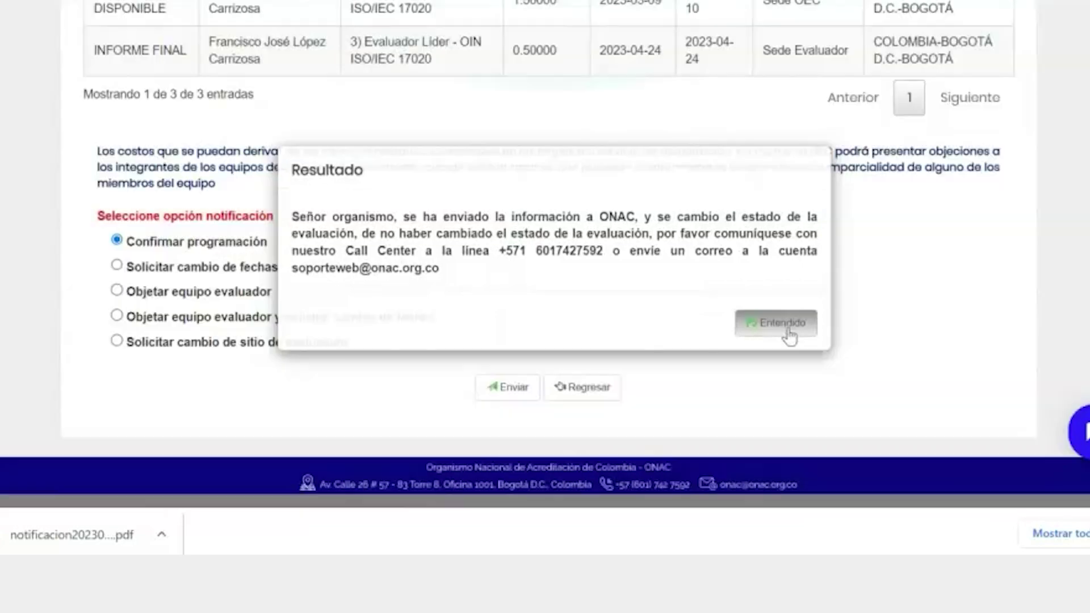
left_click(789, 336)
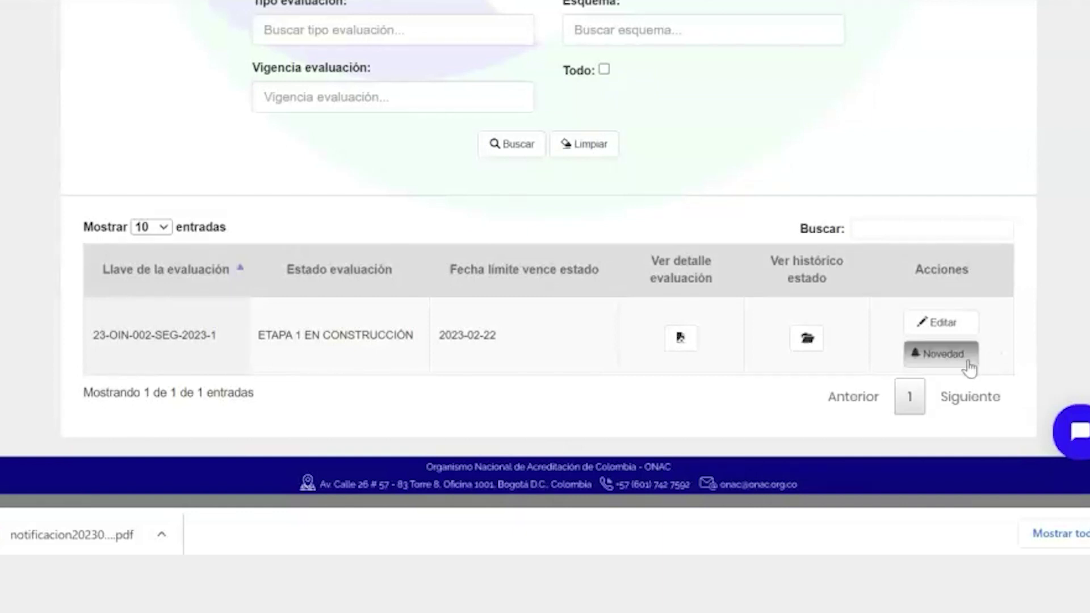
Step: Submit a Novedad for the evaluation with Solicitar cambio de fechas and the observation "Solicitud cambio de fechas"
left_click(968, 363)
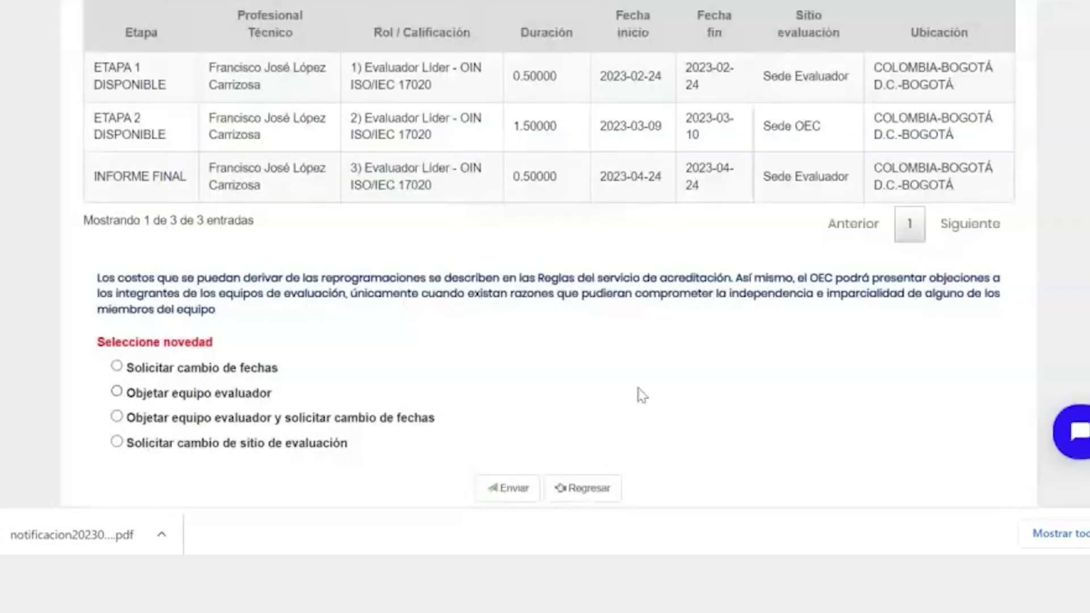
scroll(624, 391, "up", 3)
scroll(616, 386, "down", 1)
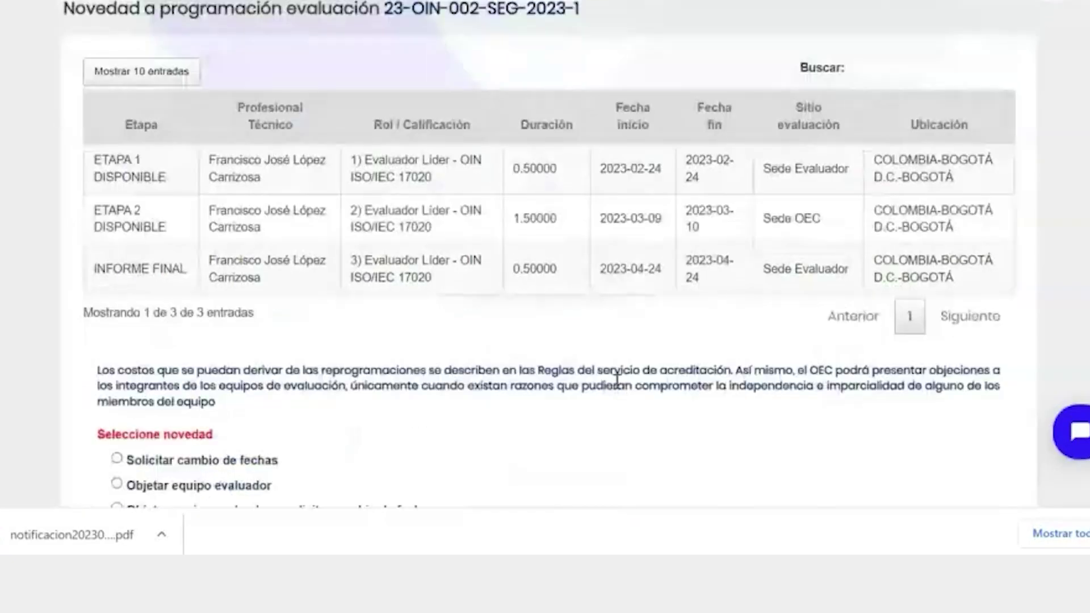
scroll(536, 309, "down", 3)
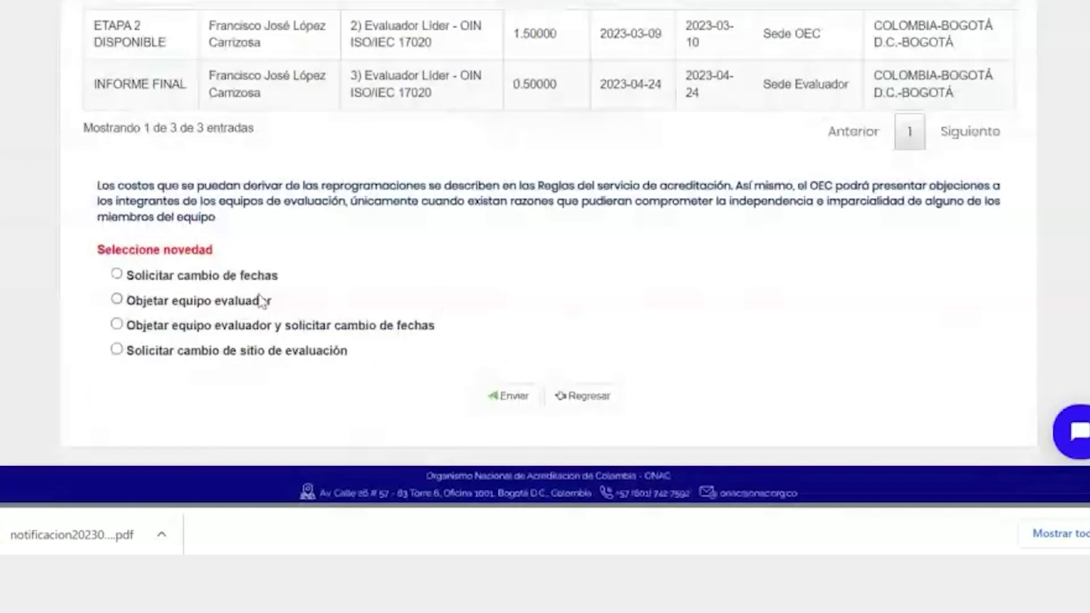
left_click(117, 274)
scroll(344, 338, "down", 2)
left_click(301, 403)
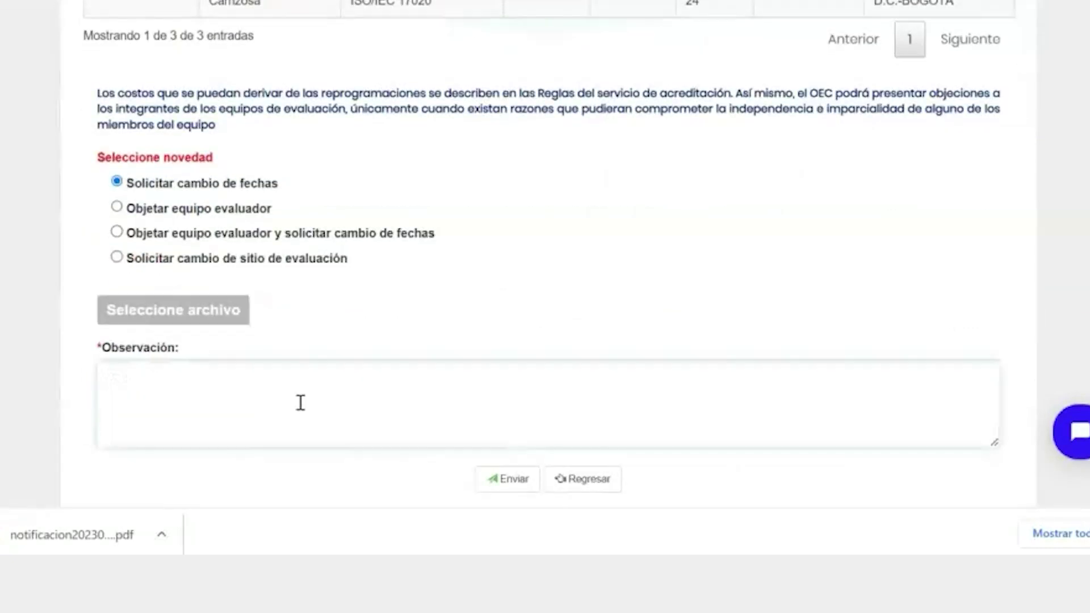
type("Solicitud cambio de fechas")
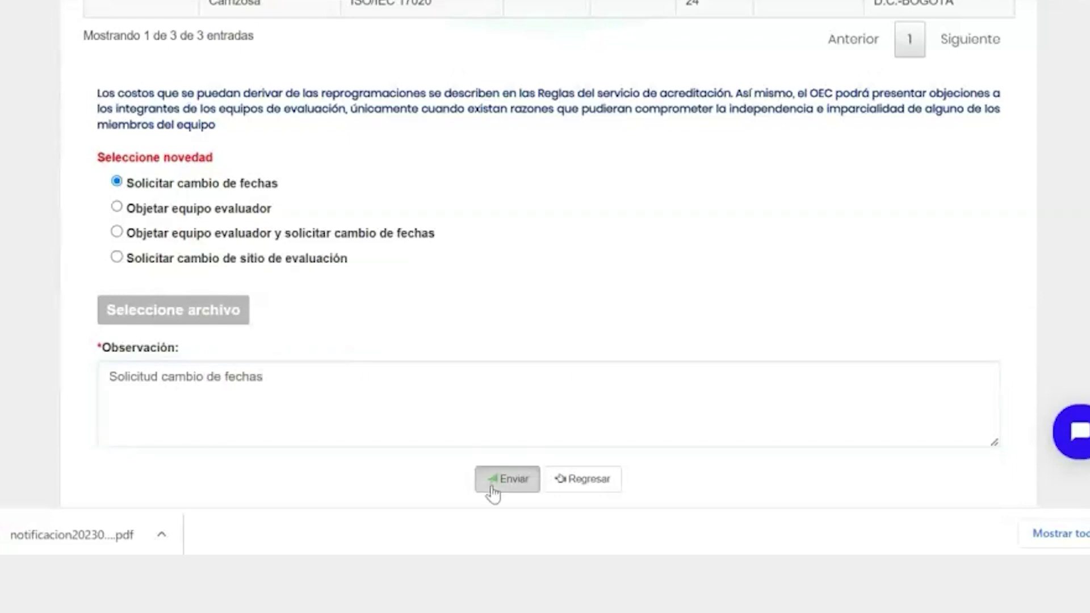
left_click(508, 480)
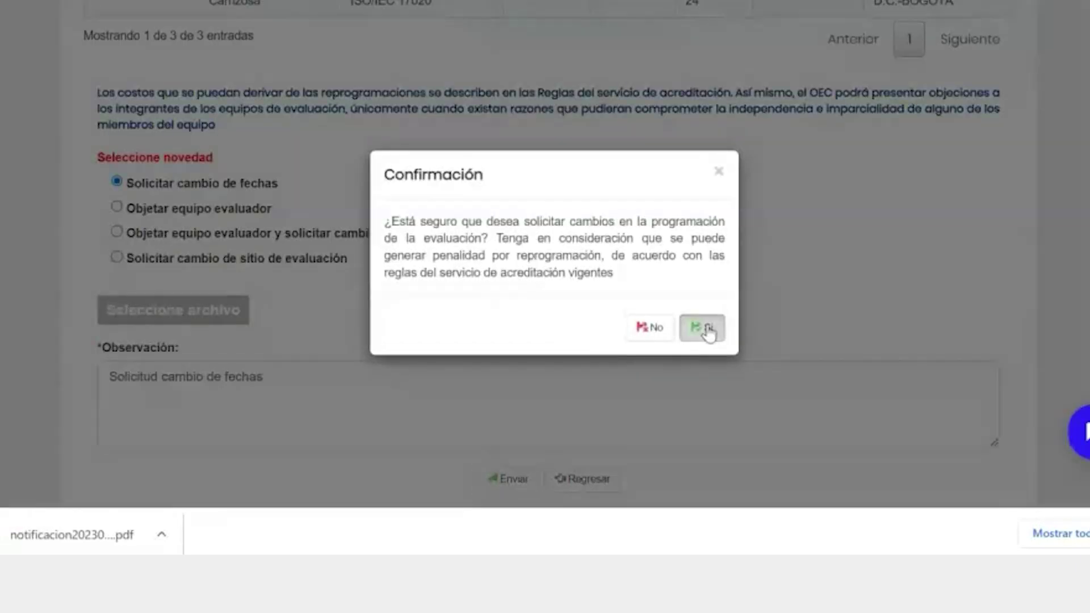
left_click(704, 328)
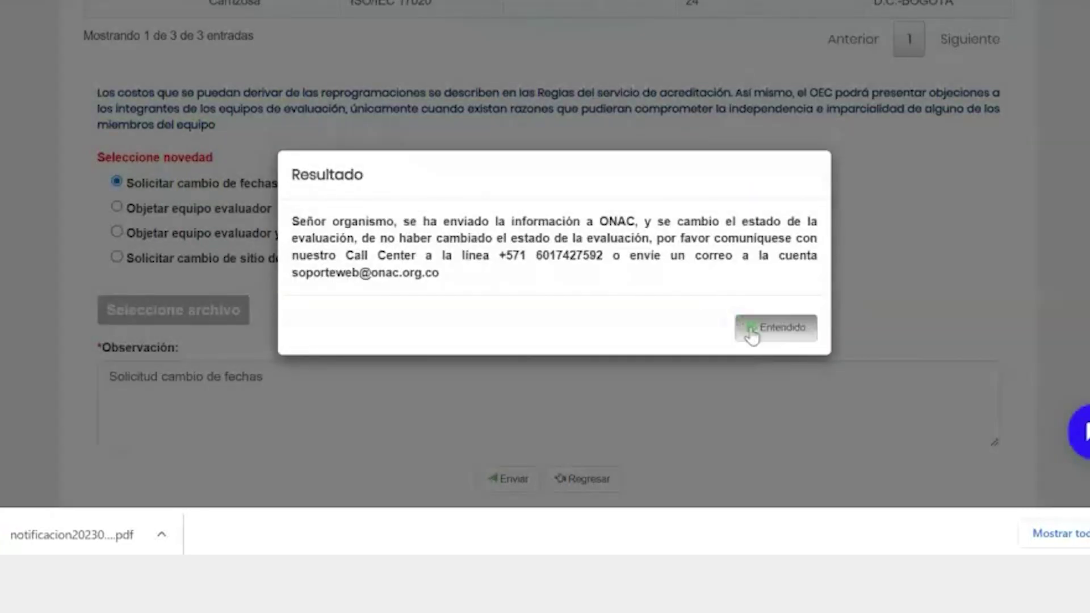
left_click(752, 335)
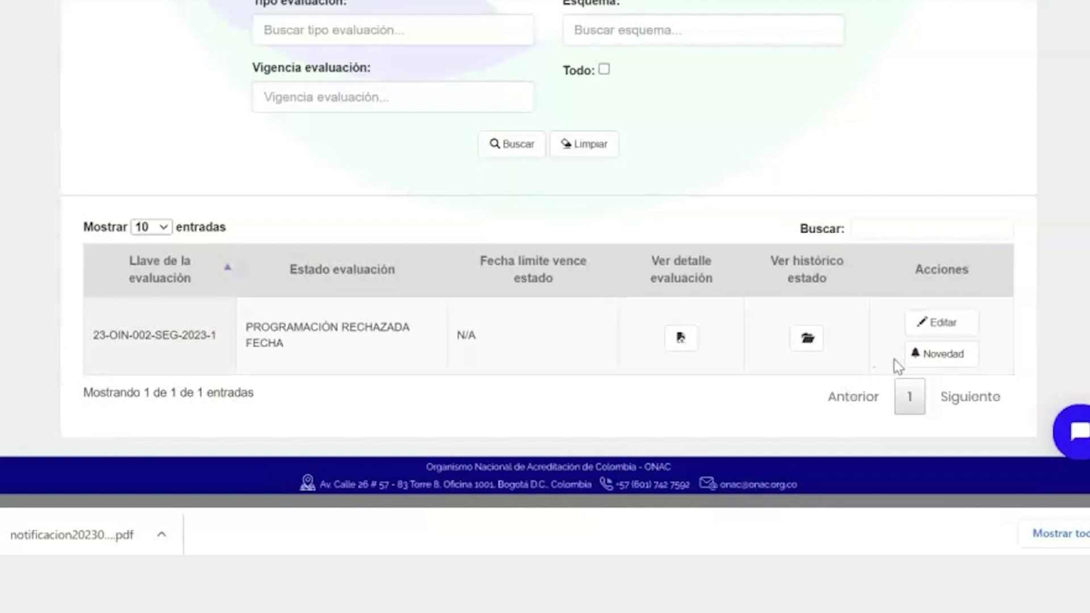
Step: Open the evaluation for editing, accept the informational notice, and review the applicant OEC information section down to its evaluation date field
left_click(969, 328)
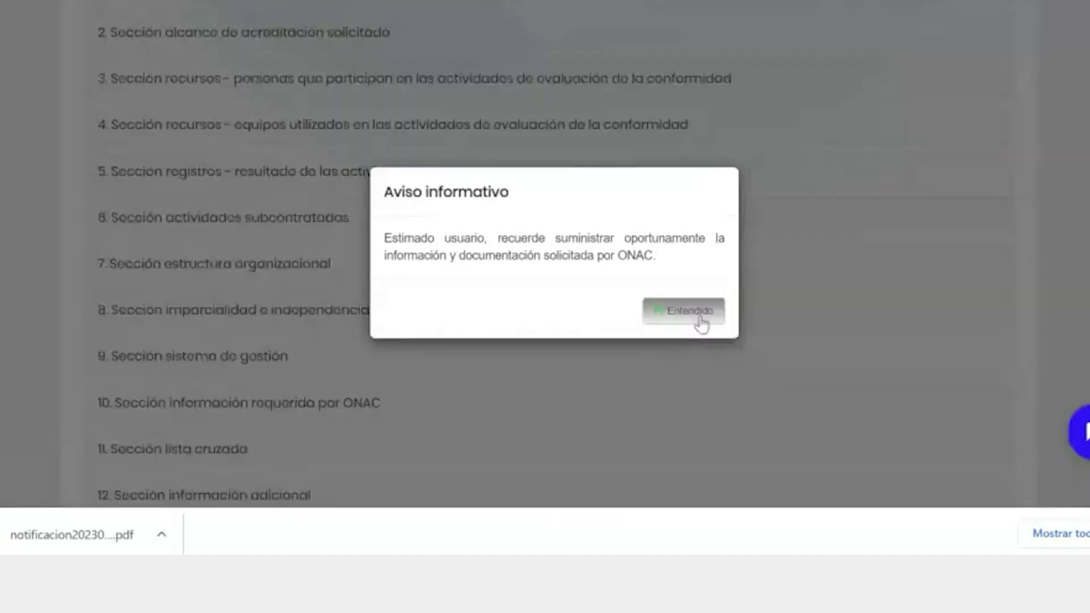
left_click(702, 325)
scroll(702, 322, "up", 3)
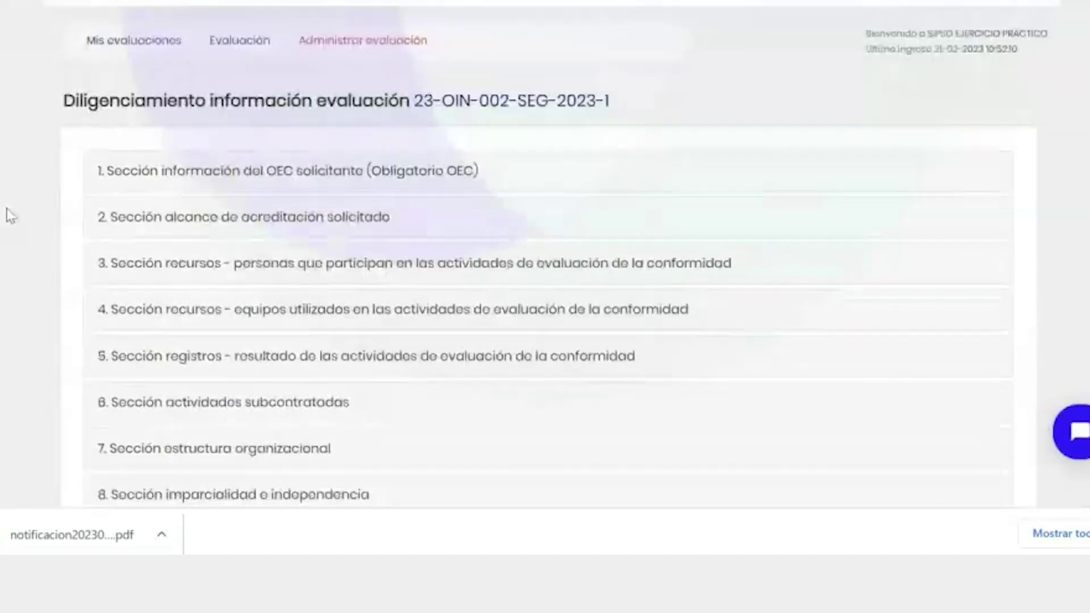
scroll(7, 199, "down", 2)
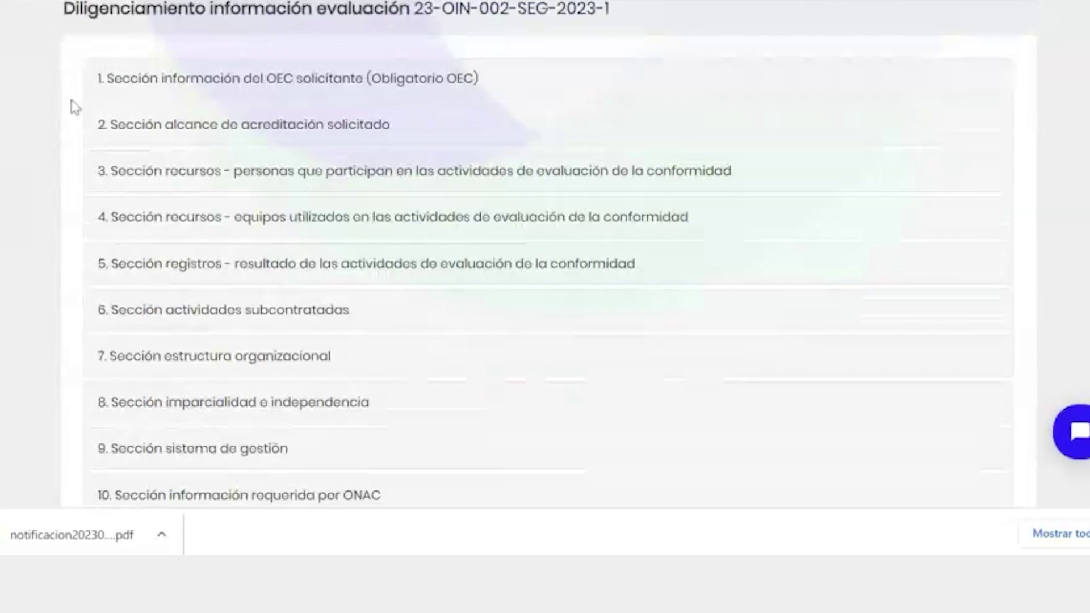
left_click(110, 86)
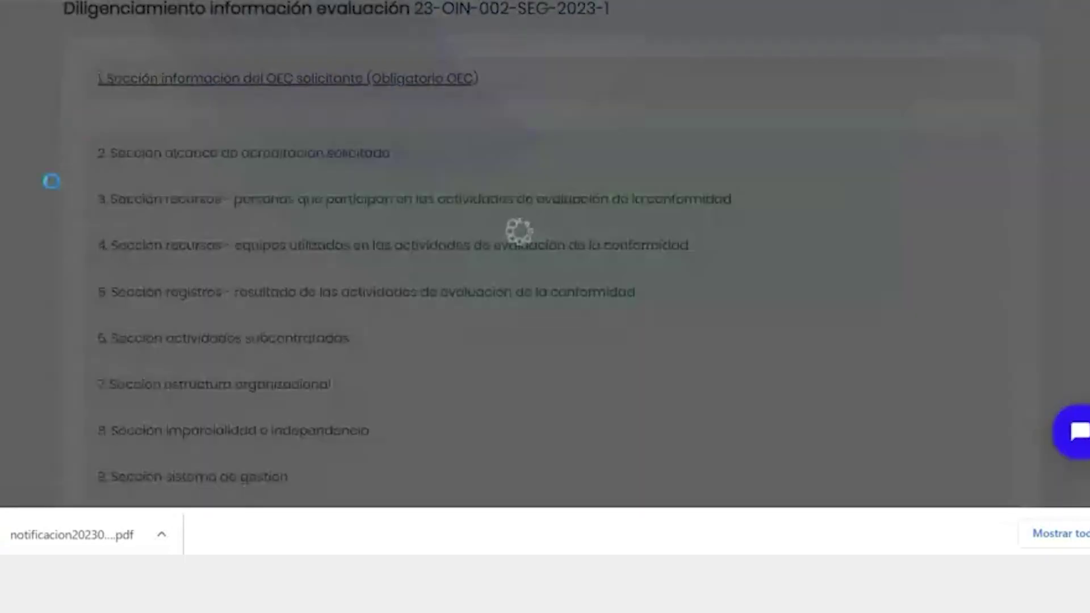
scroll(62, 209, "down", 4)
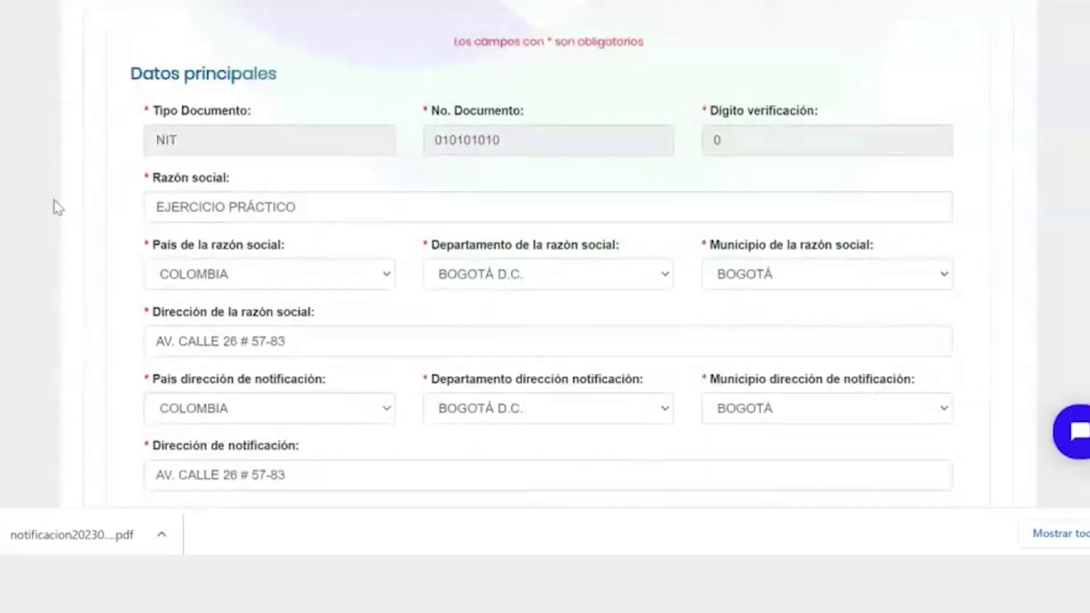
scroll(56, 209, "up", 1)
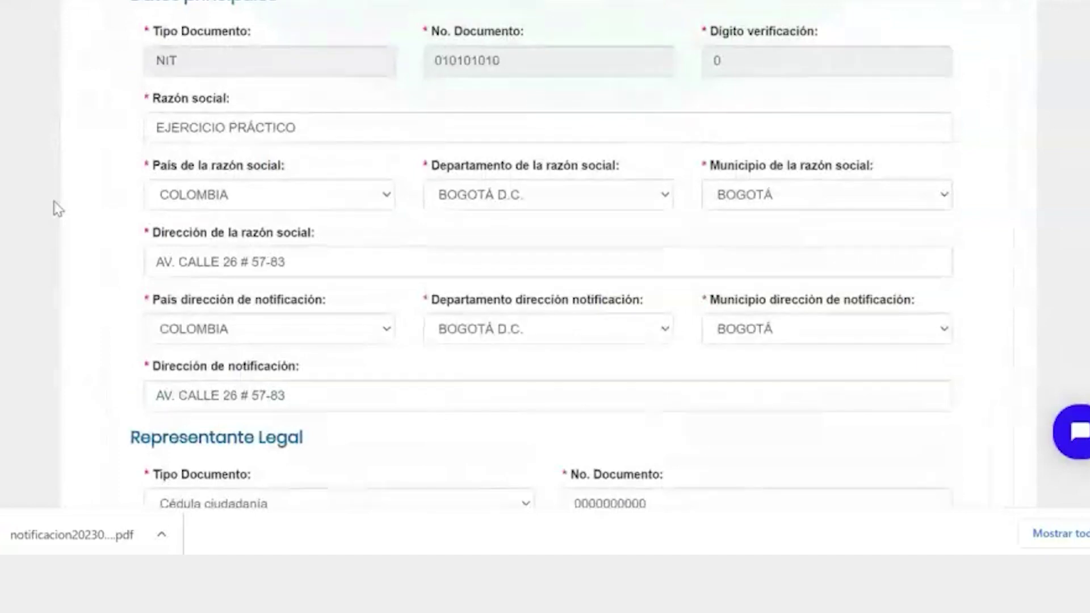
scroll(57, 209, "down", 3)
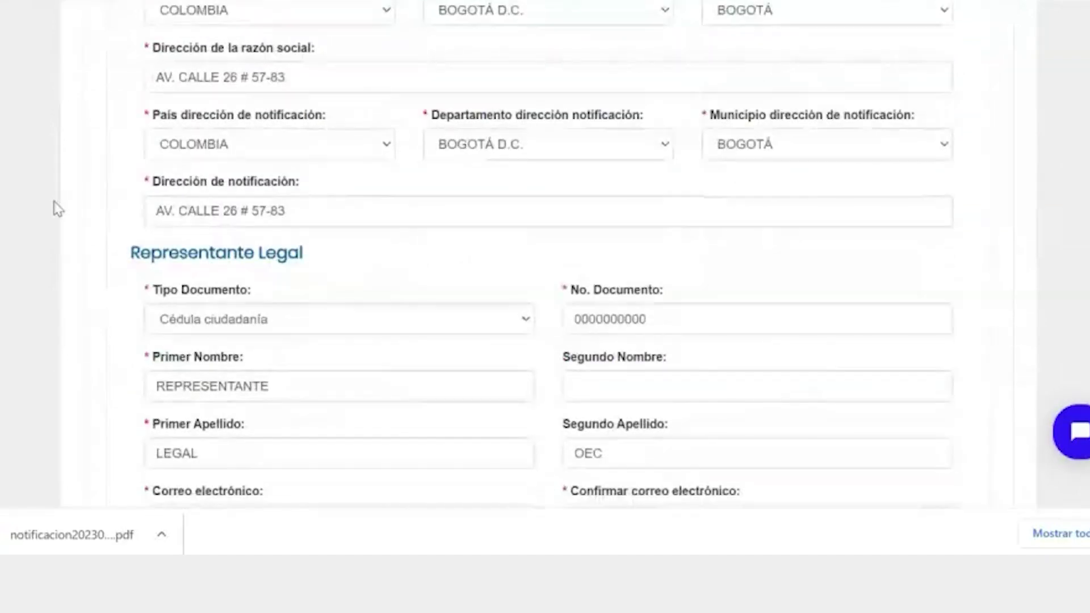
scroll(56, 208, "down", 3)
scroll(57, 209, "down", 12)
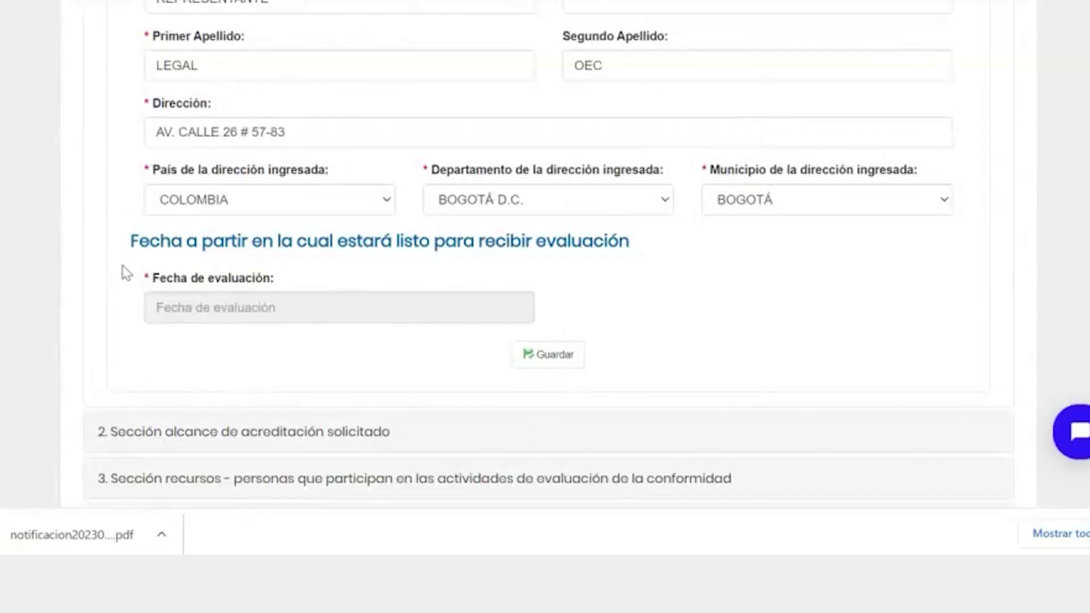
scroll(122, 272, "down", 2)
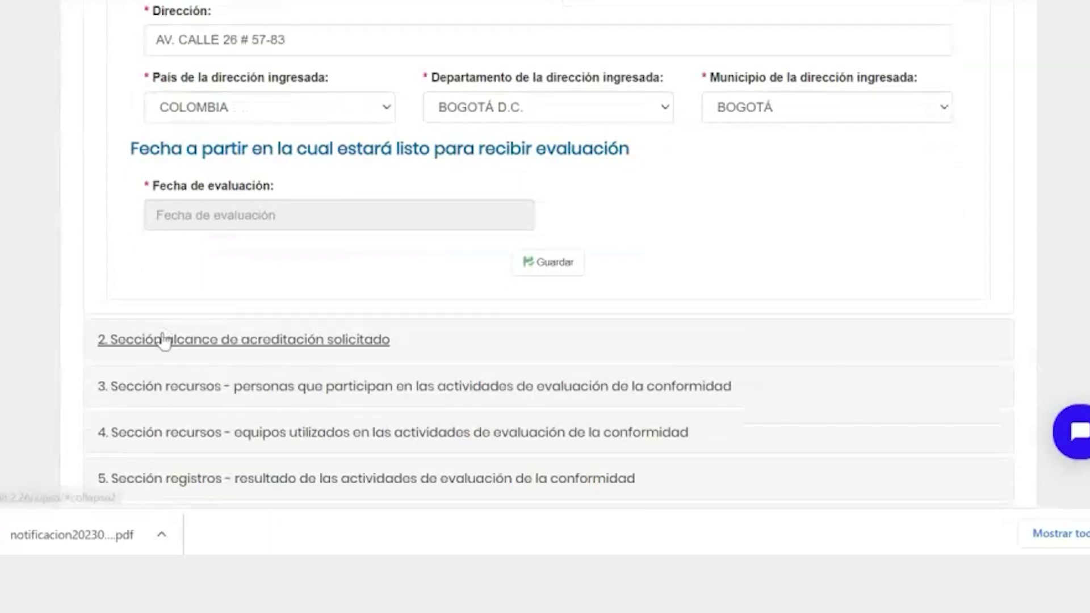
Step: Expand the requested accreditation scope section and review the selected scopes and the list of remaining sections
left_click(163, 337)
scroll(158, 330, "up", 3)
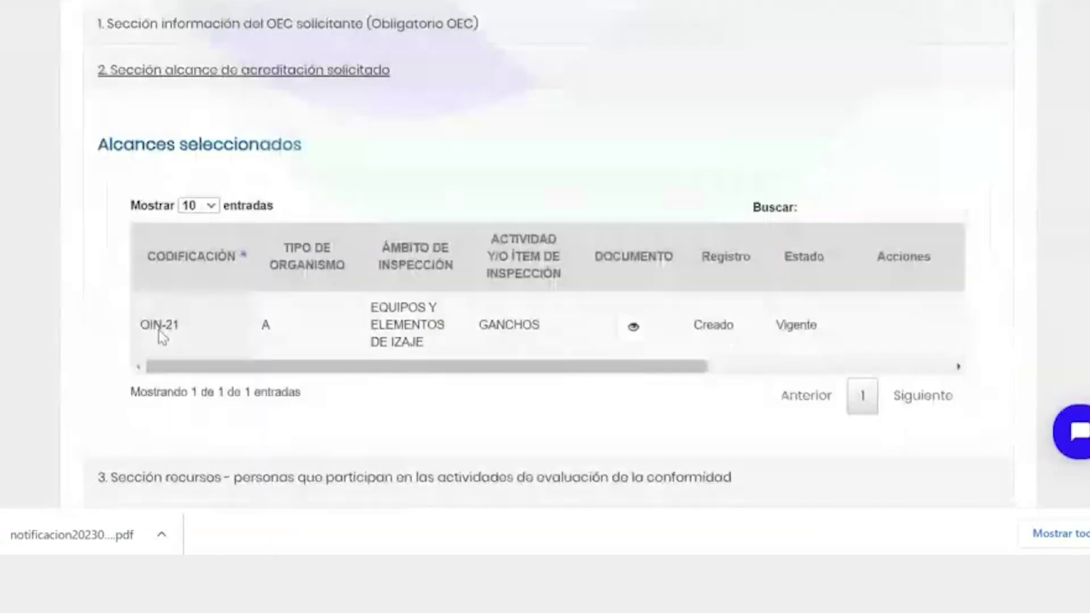
scroll(152, 324, "down", 2)
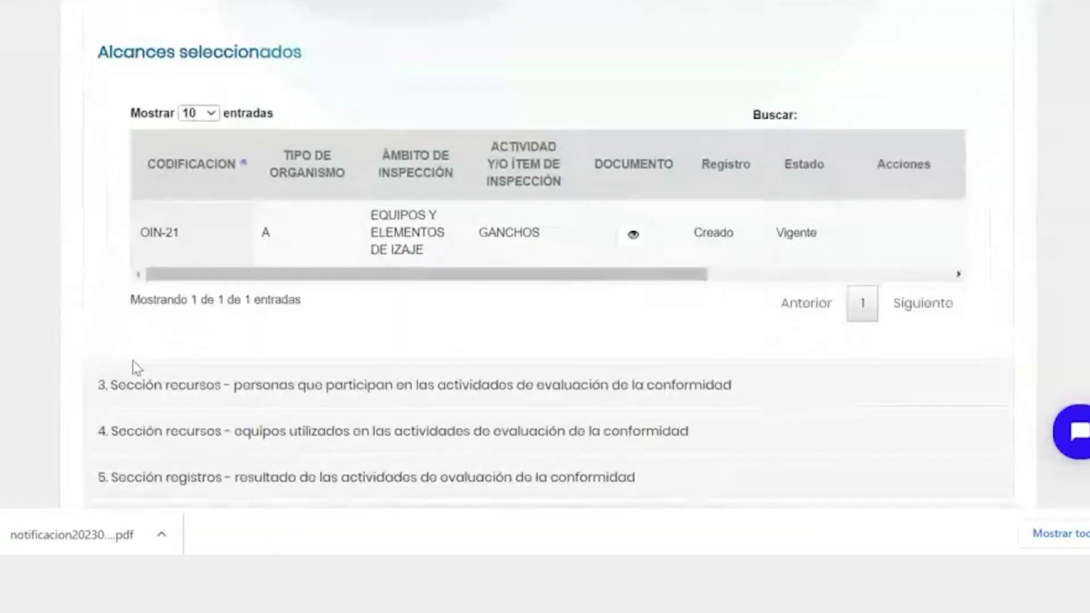
scroll(91, 335, "up", 2)
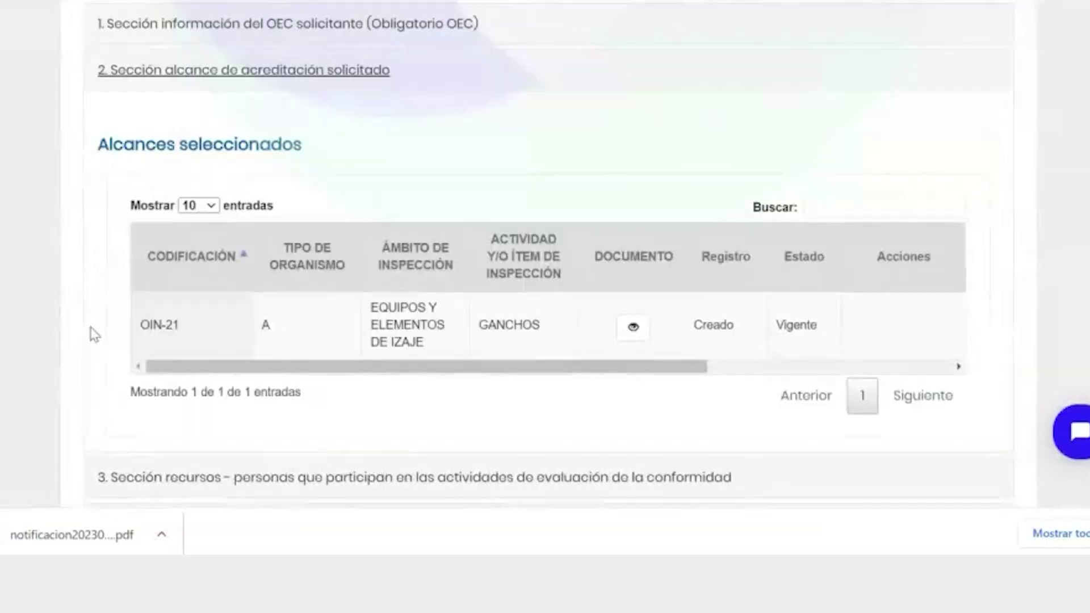
scroll(89, 333, "down", 2)
scroll(50, 336, "down", 5)
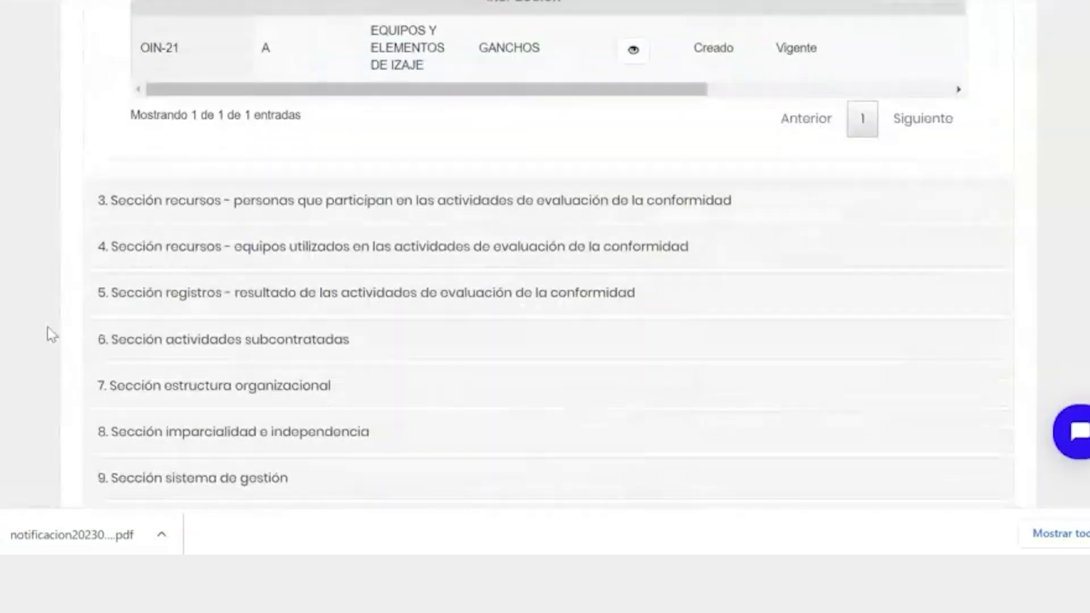
scroll(50, 250, "down", 2)
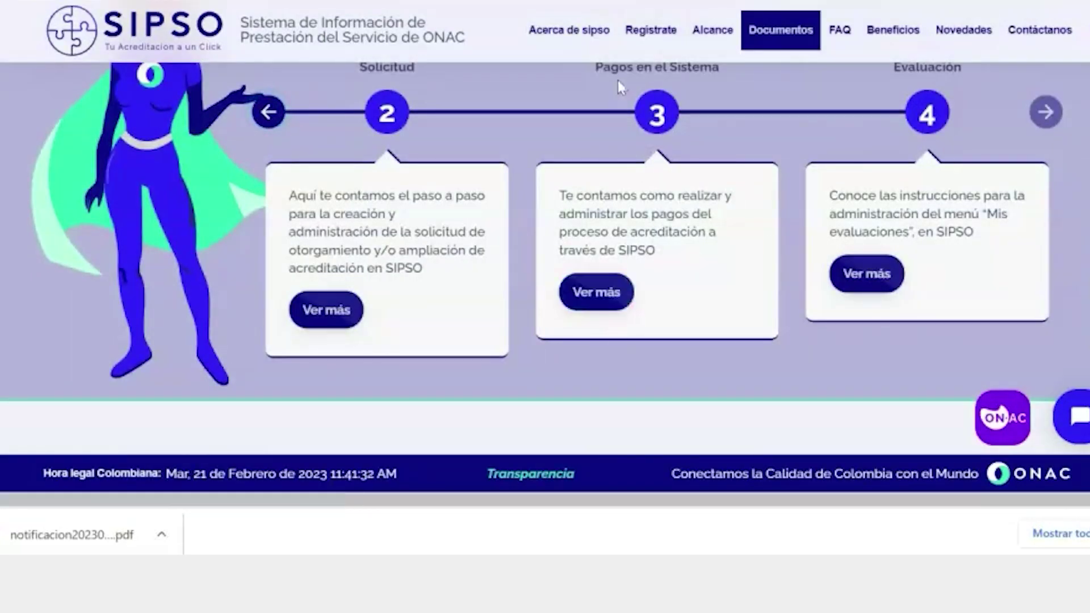
Step: View the Pagos en el Sistema instructivo on the SIPSO site's Documentos section and close it
scroll(613, 352, "up", 1)
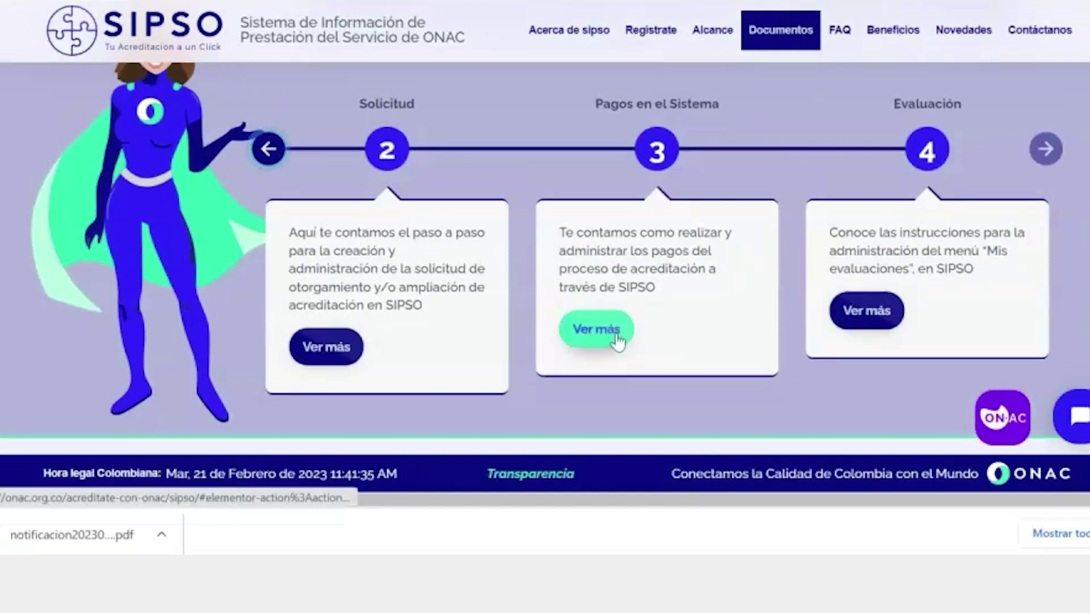
left_click(617, 341)
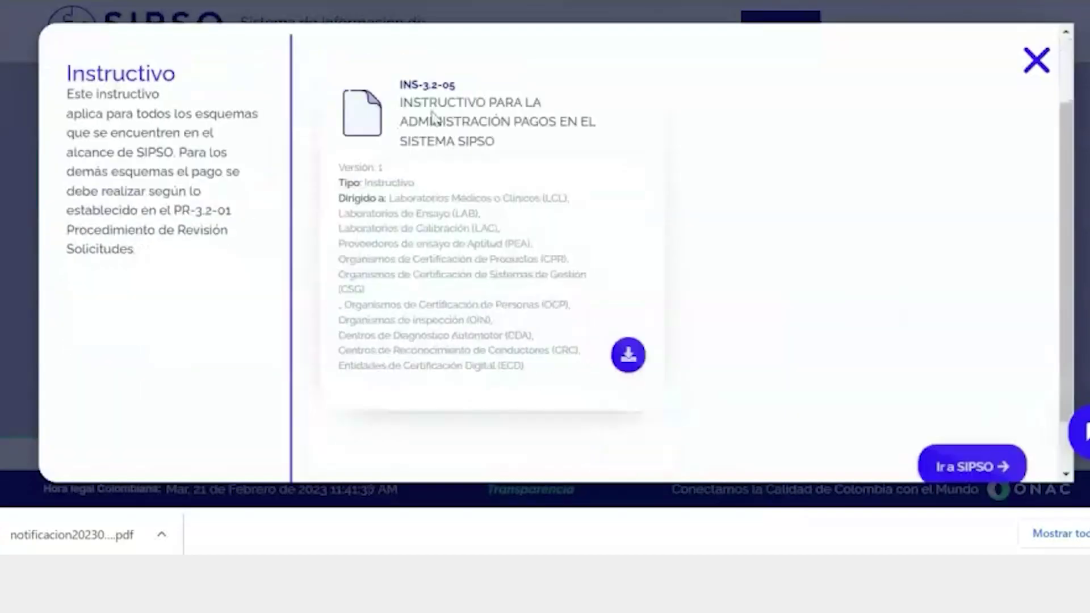
left_click(1034, 63)
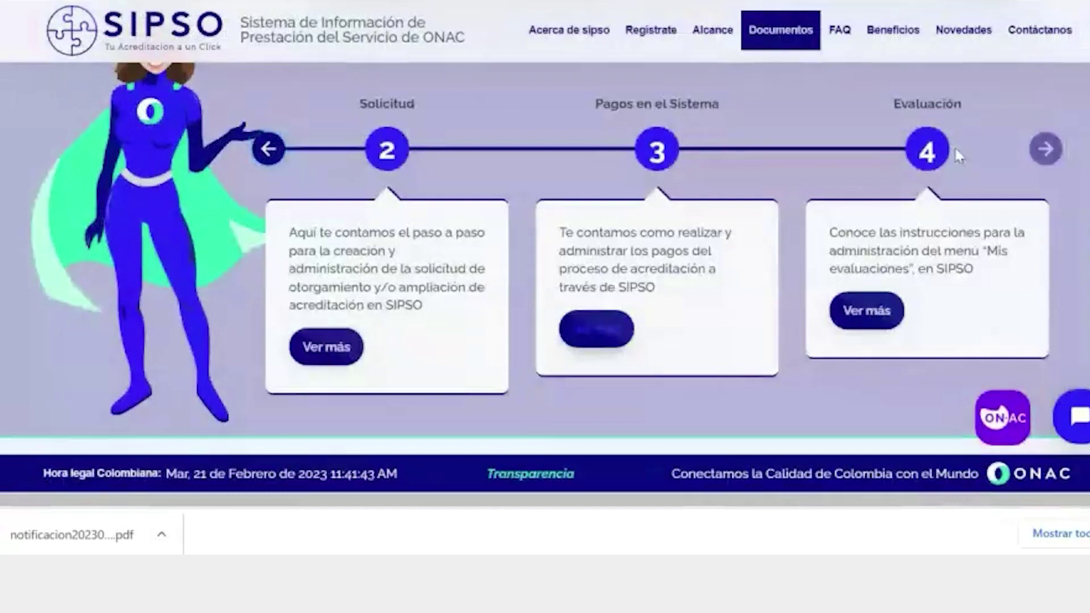
Step: View the Evaluación instructivos, look through the INS-3.3-06 annexes, close them, and return to the evaluation list
left_click(885, 312)
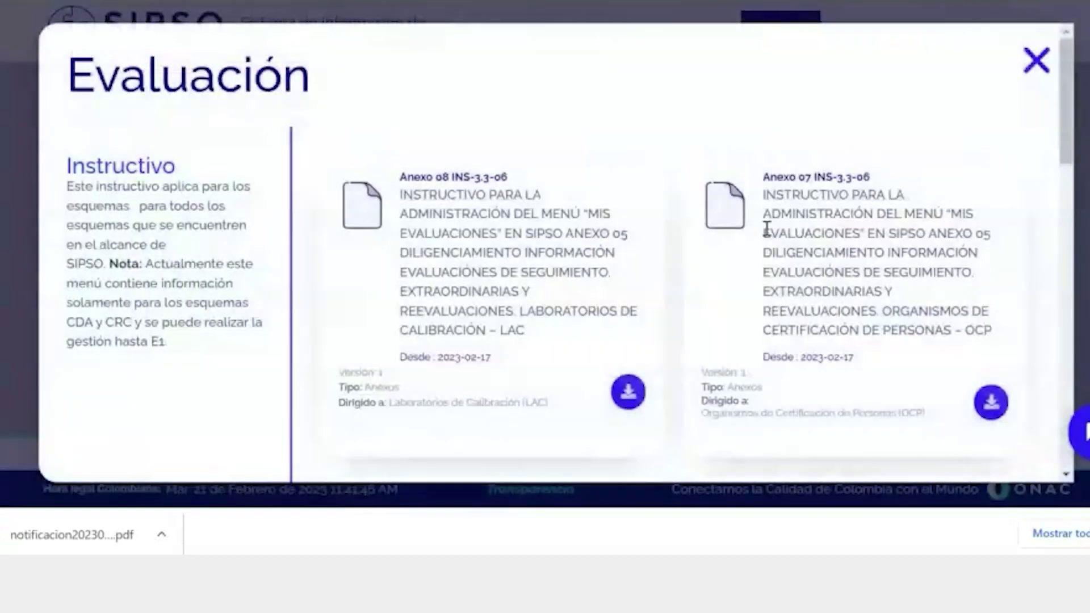
scroll(549, 254, "down", 2)
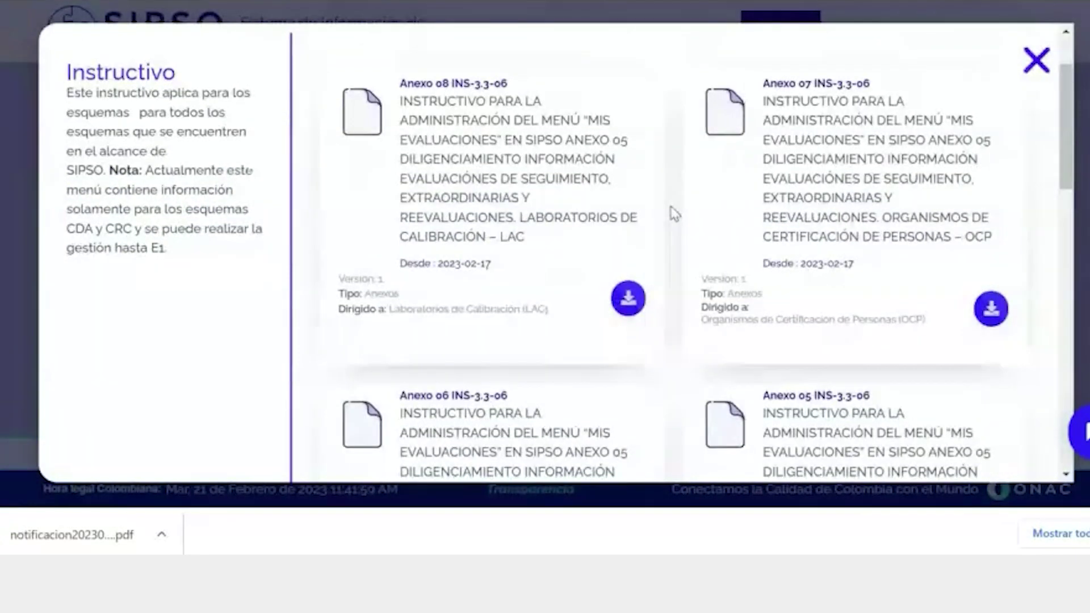
scroll(674, 213, "down", 4)
scroll(674, 213, "down", 4)
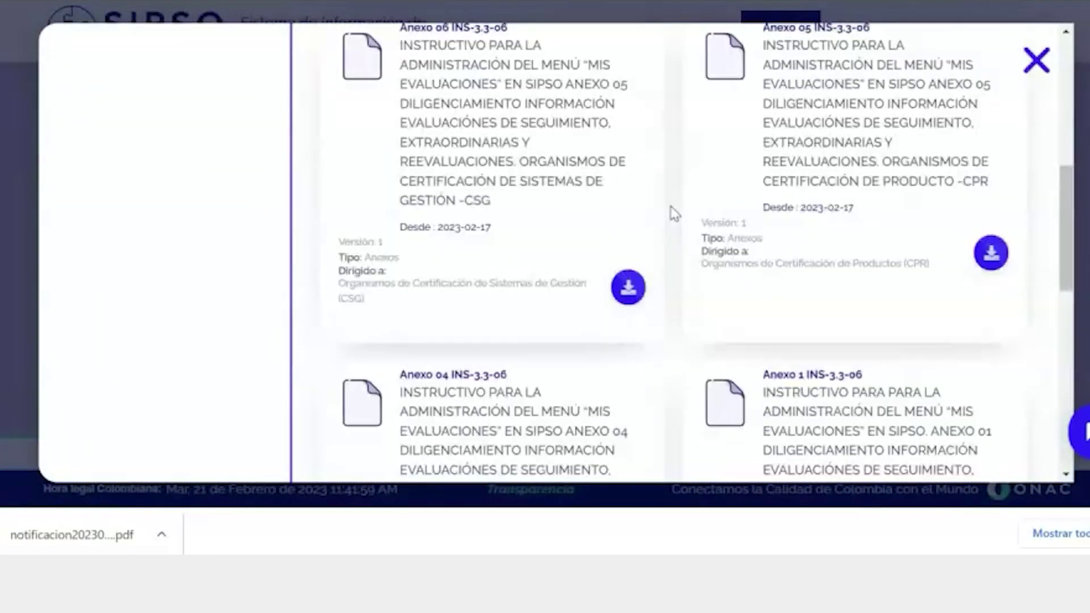
left_click(1030, 65)
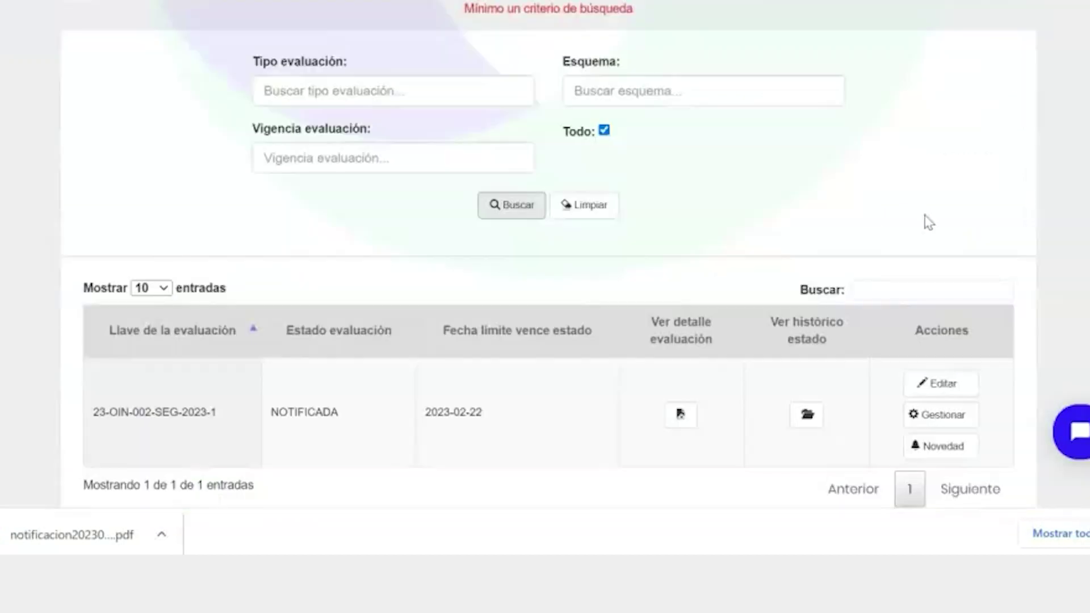
scroll(548, 251, "down", 1)
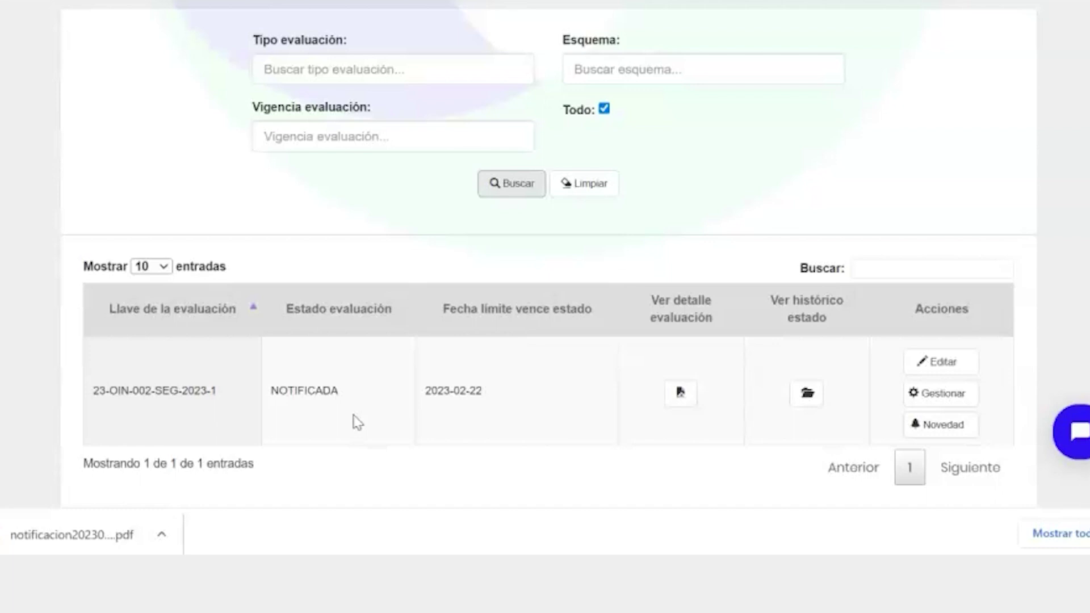
Step: Open the evaluation's state history, view the observations on the PROGRAMACIÓN RECHAZADA FECHA entry, and close them
left_click(807, 397)
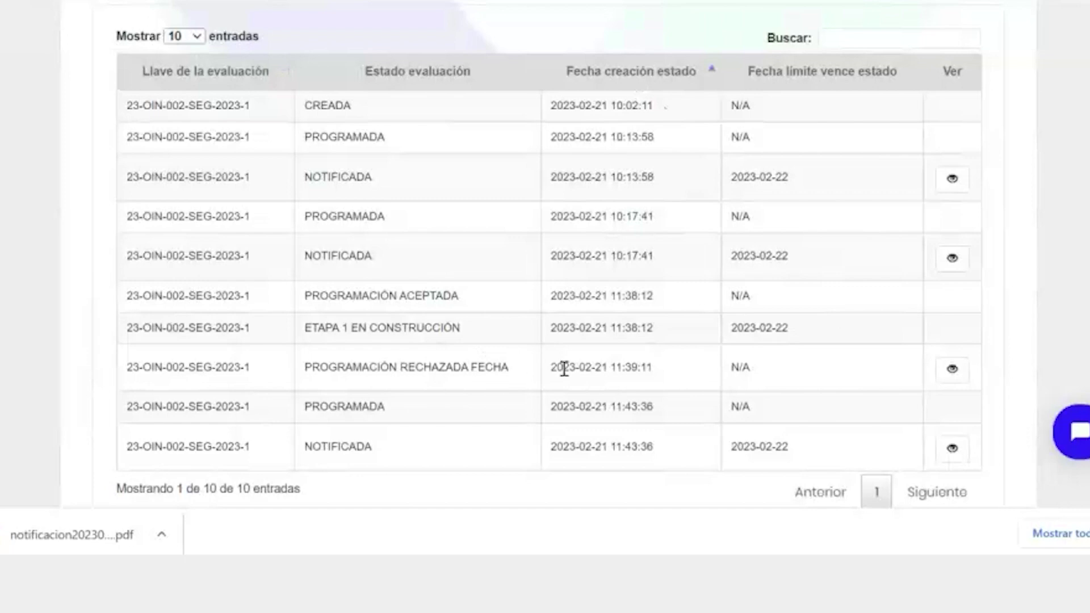
left_click(953, 369)
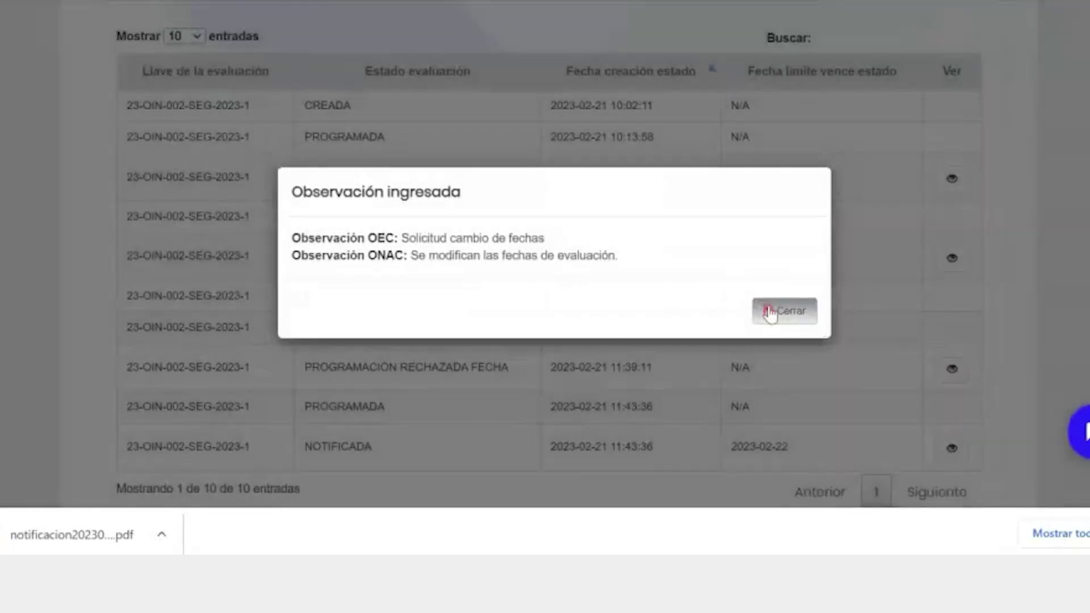
left_click(769, 316)
Step: View the document download option for the latest NOTIFICADA entry, close it, and return to the evaluation list
scroll(800, 324, "down", 3)
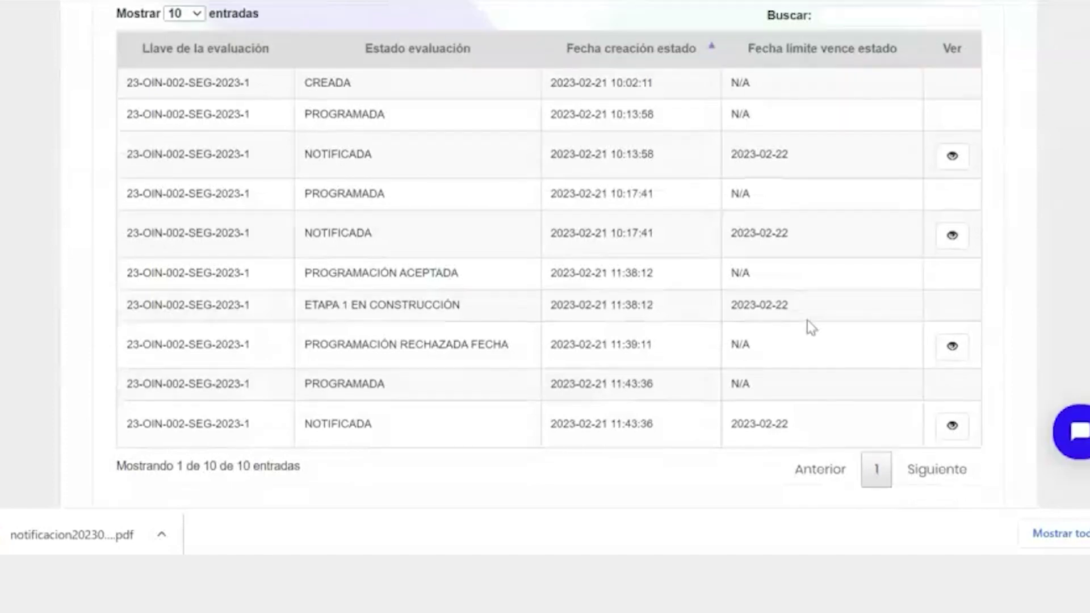
left_click(952, 356)
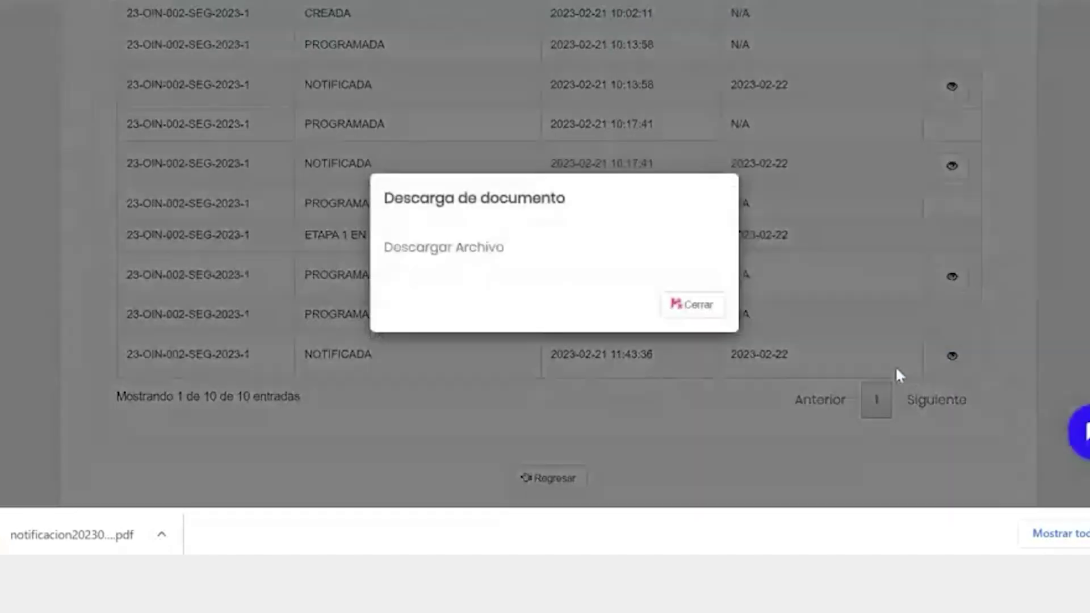
left_click(704, 310)
left_click(548, 478)
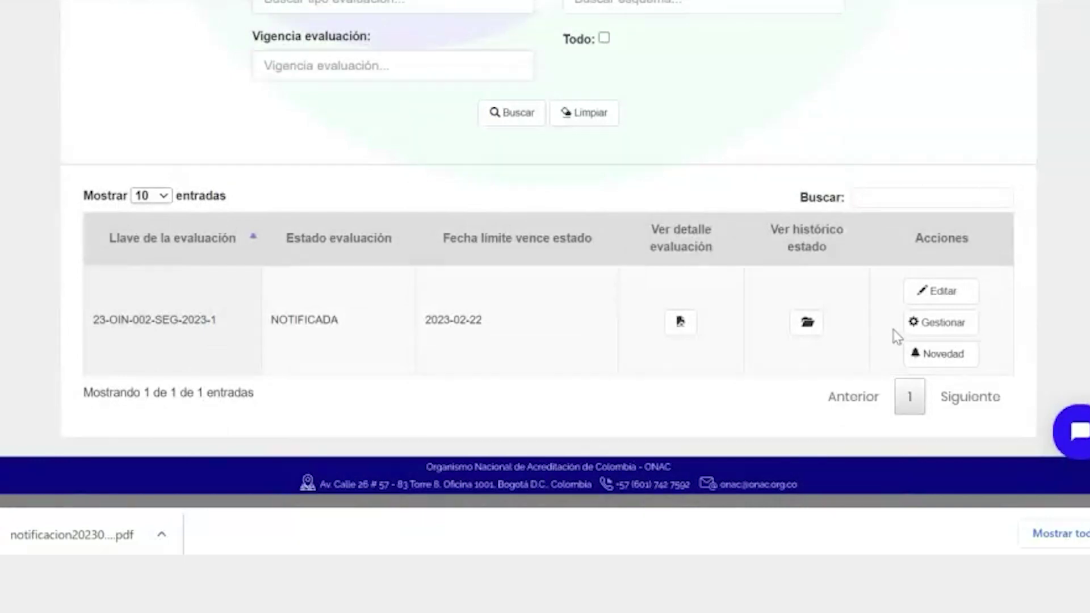
Step: Manage the notified evaluation by sending the Confirmar programación response to ONAC and acknowledging the result
left_click(924, 336)
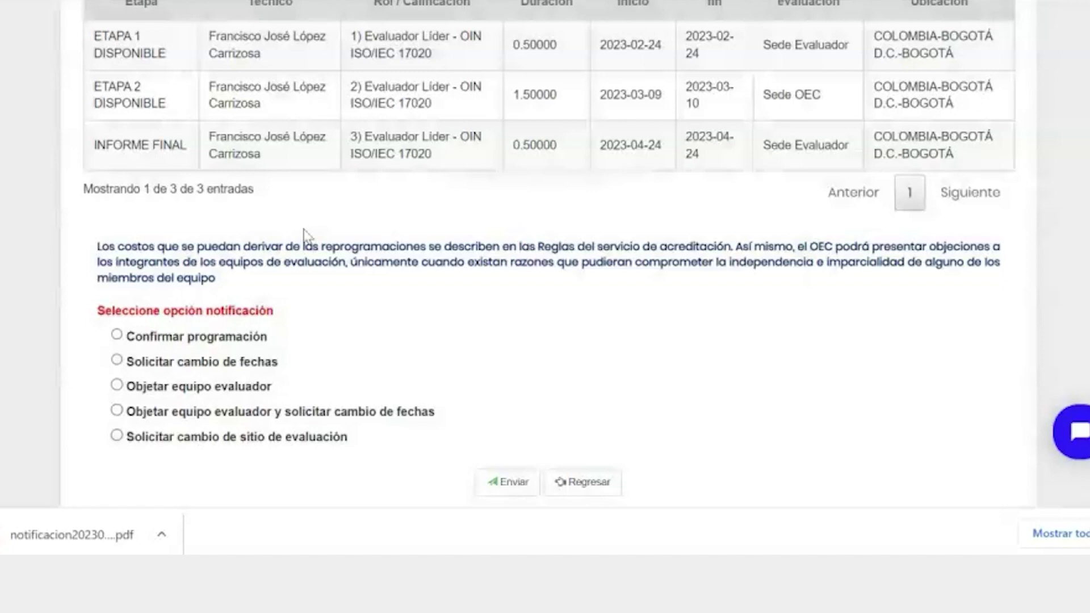
left_click(227, 339)
left_click(509, 482)
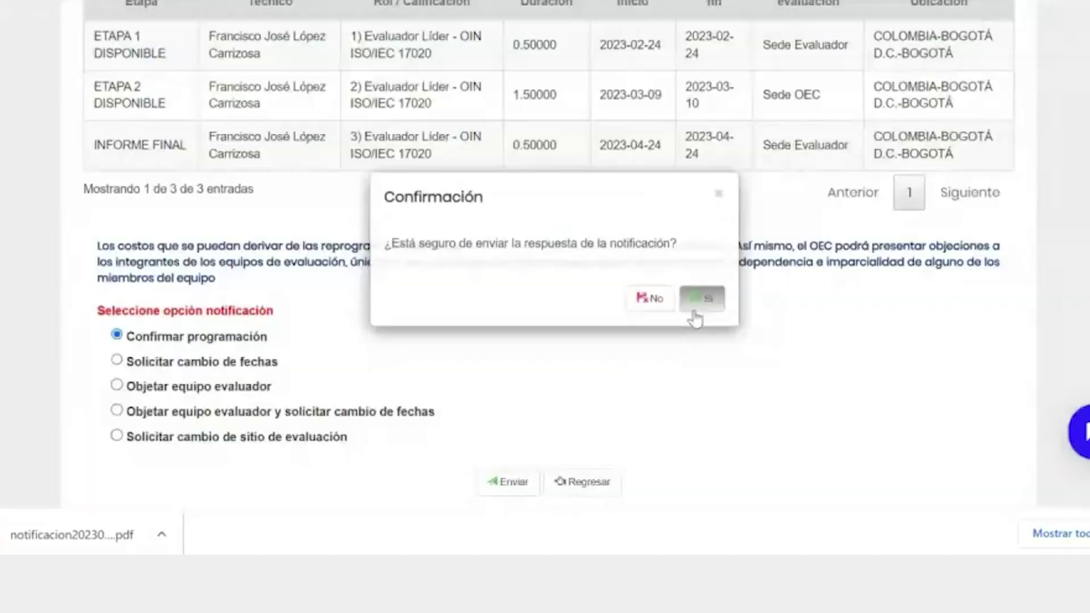
left_click(694, 312)
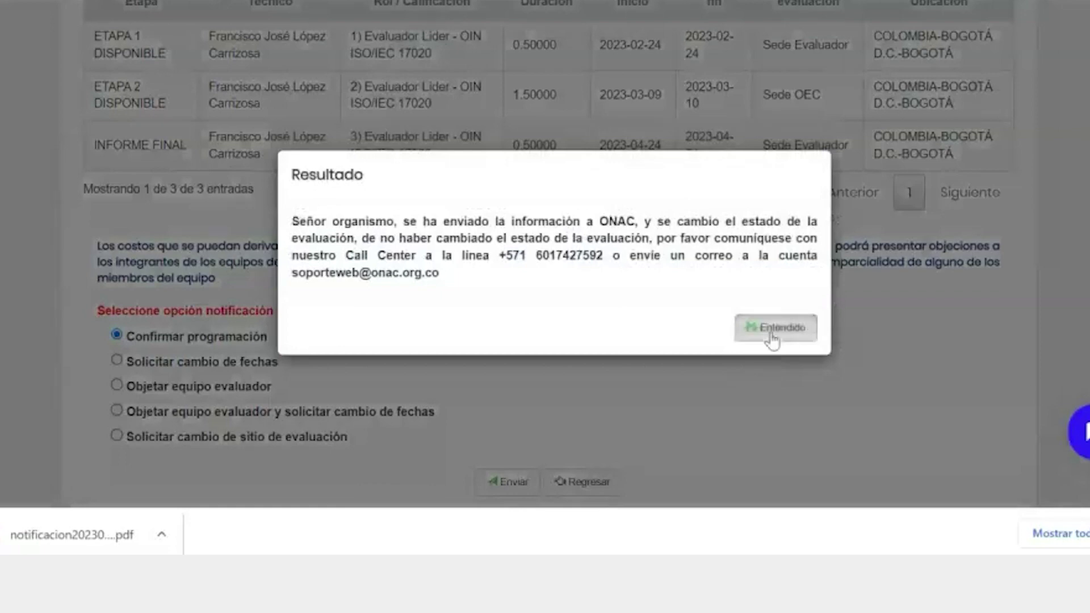
left_click(772, 328)
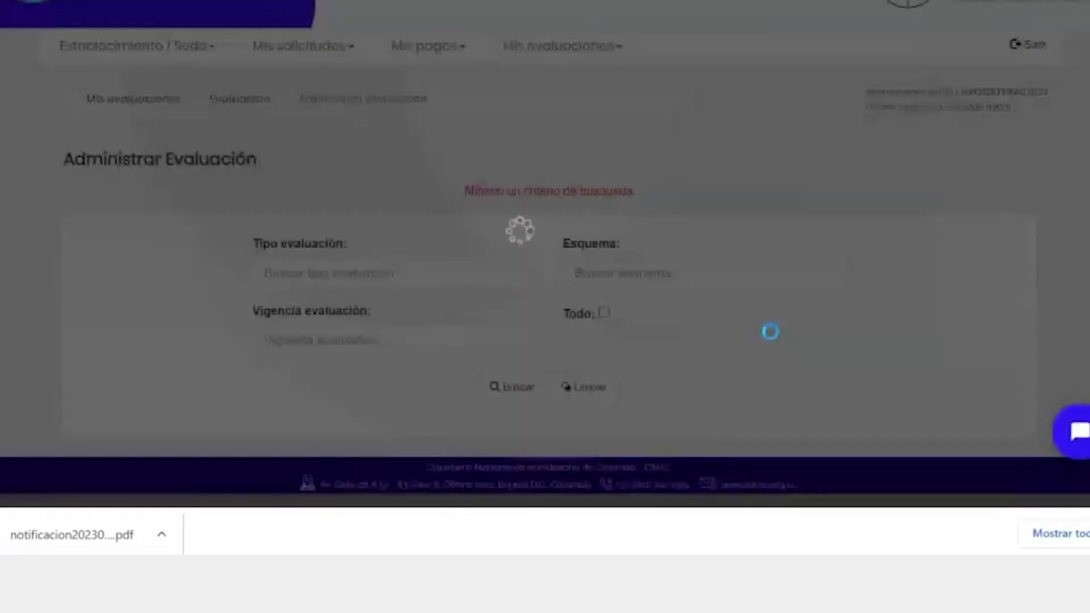